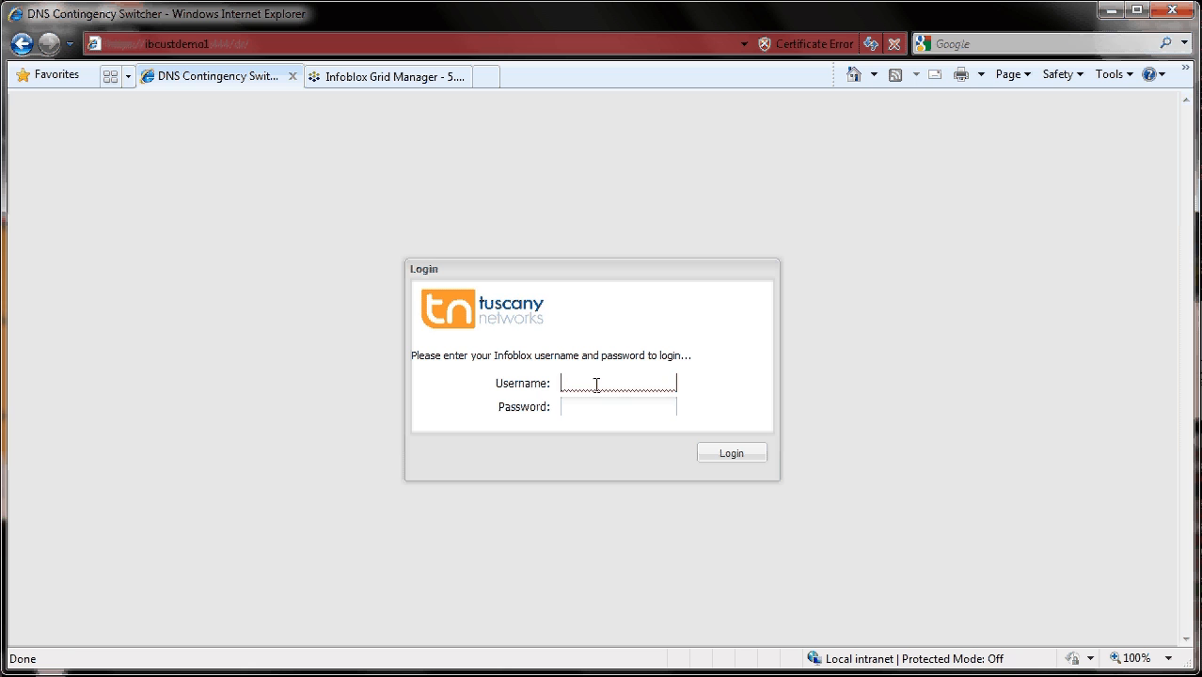
- Log in to the DNS Contingency Switcher with the admin username and the account password
text(admin)
key(Tab)
text(*********)
click(731, 454)
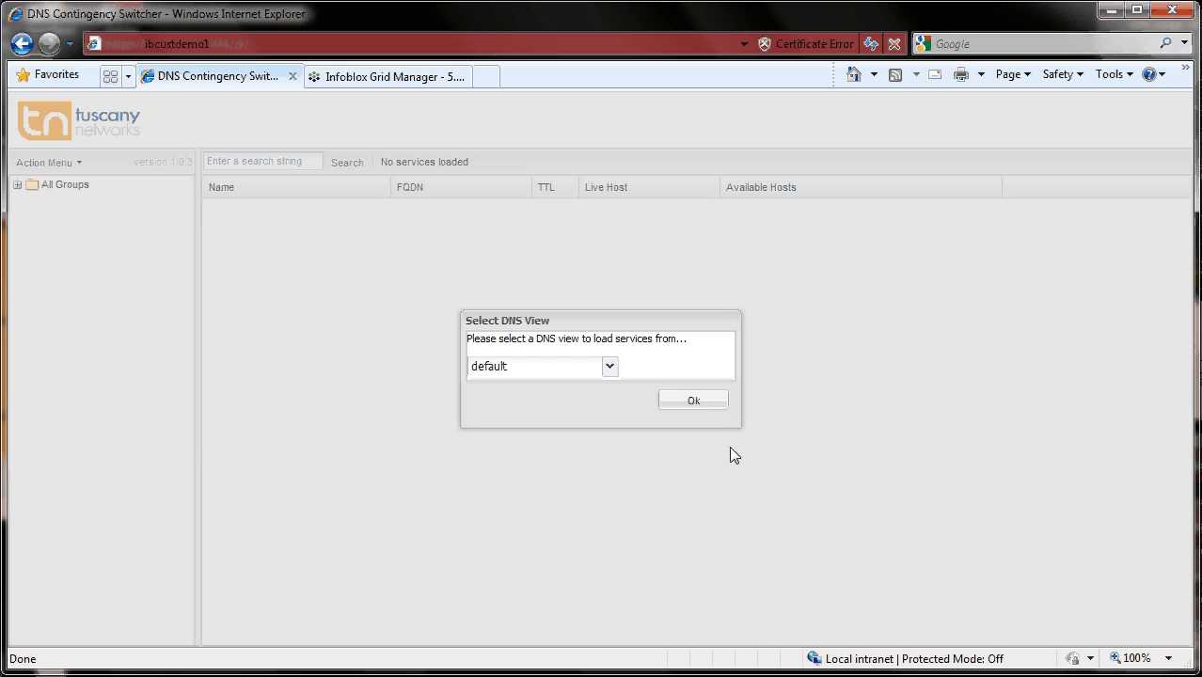
- Load services from the default DNS view and open the UK/Bas group
click(693, 402)
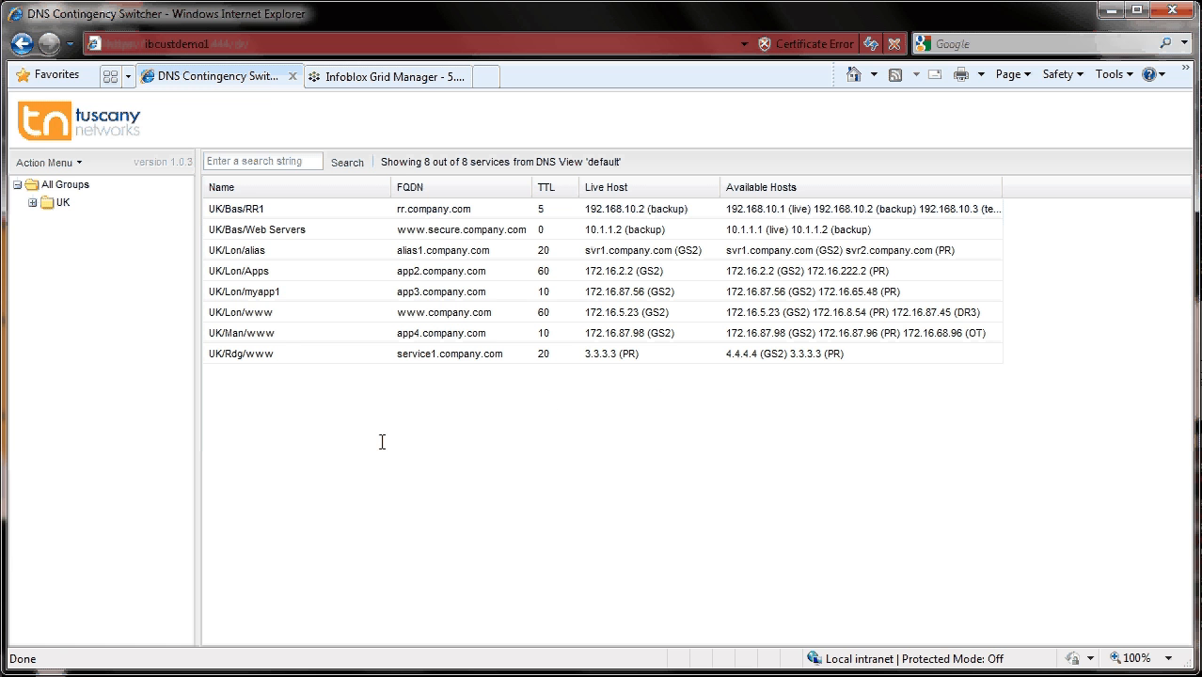
click(32, 204)
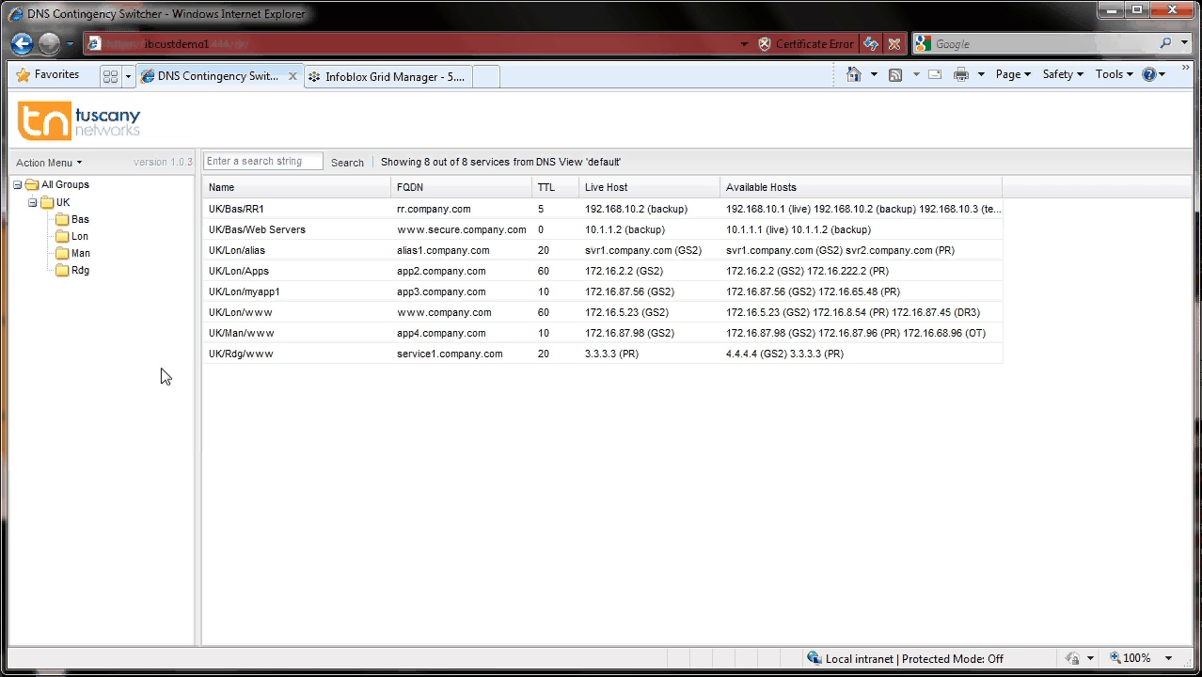
click(81, 222)
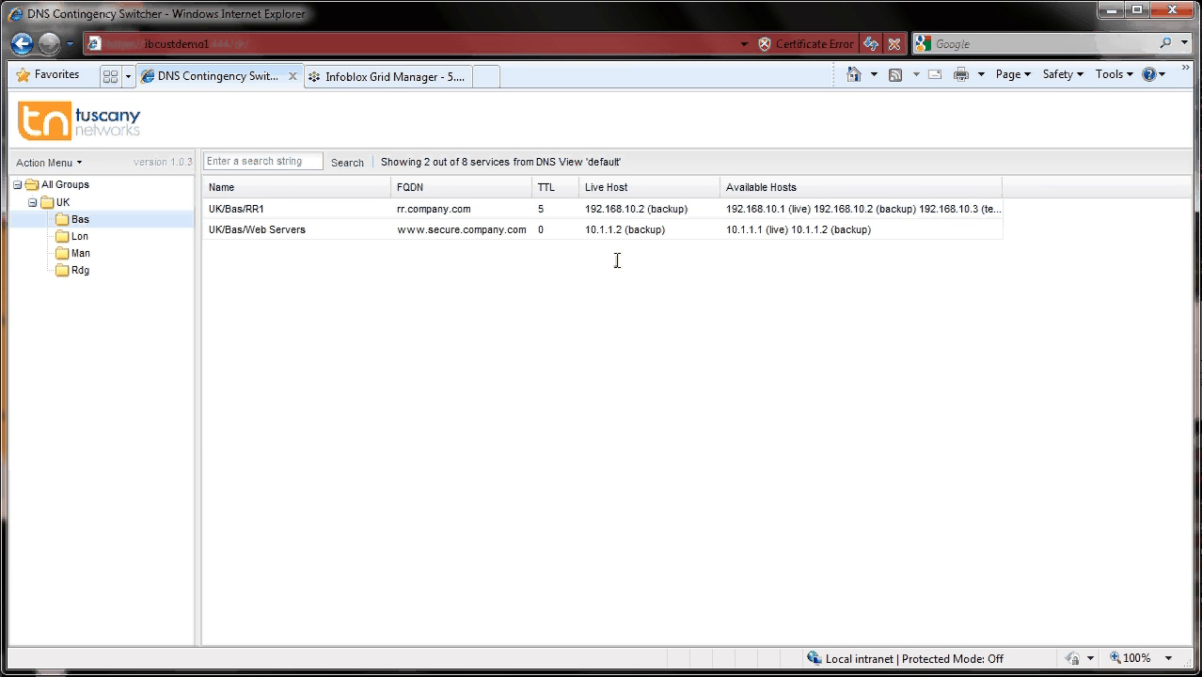
- Select both UK/Bas services and switch them to the live tag
click(242, 211)
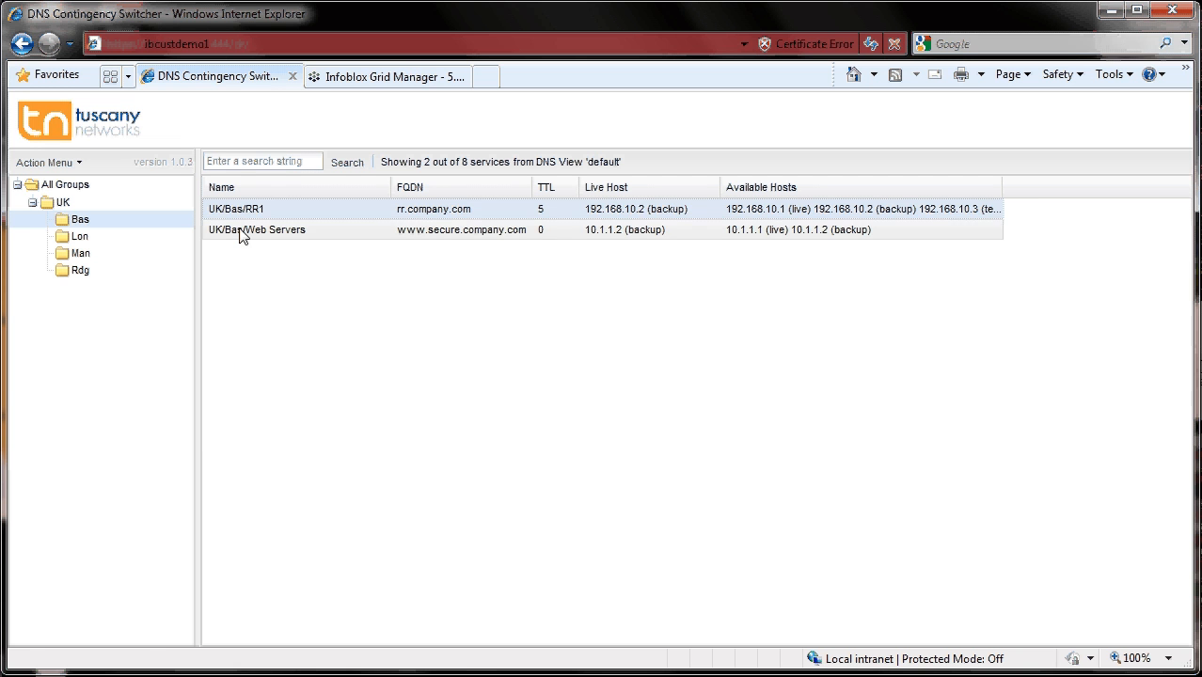
ctrl+click(240, 231)
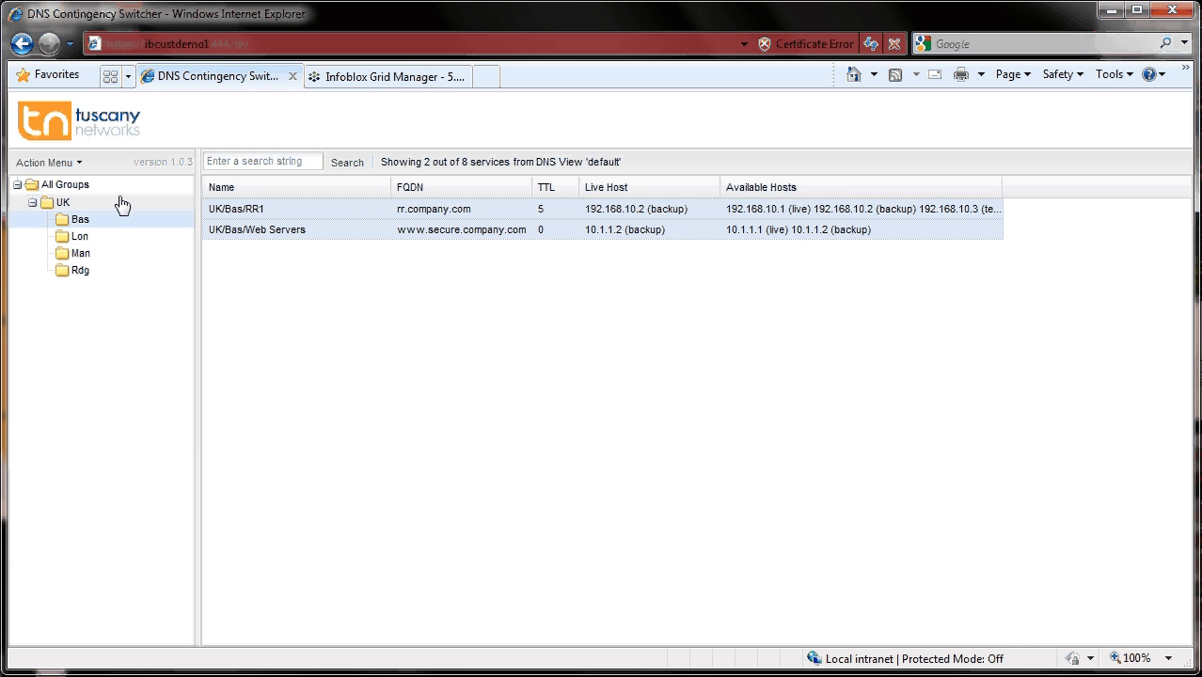
click(67, 164)
mouse_move(88, 187)
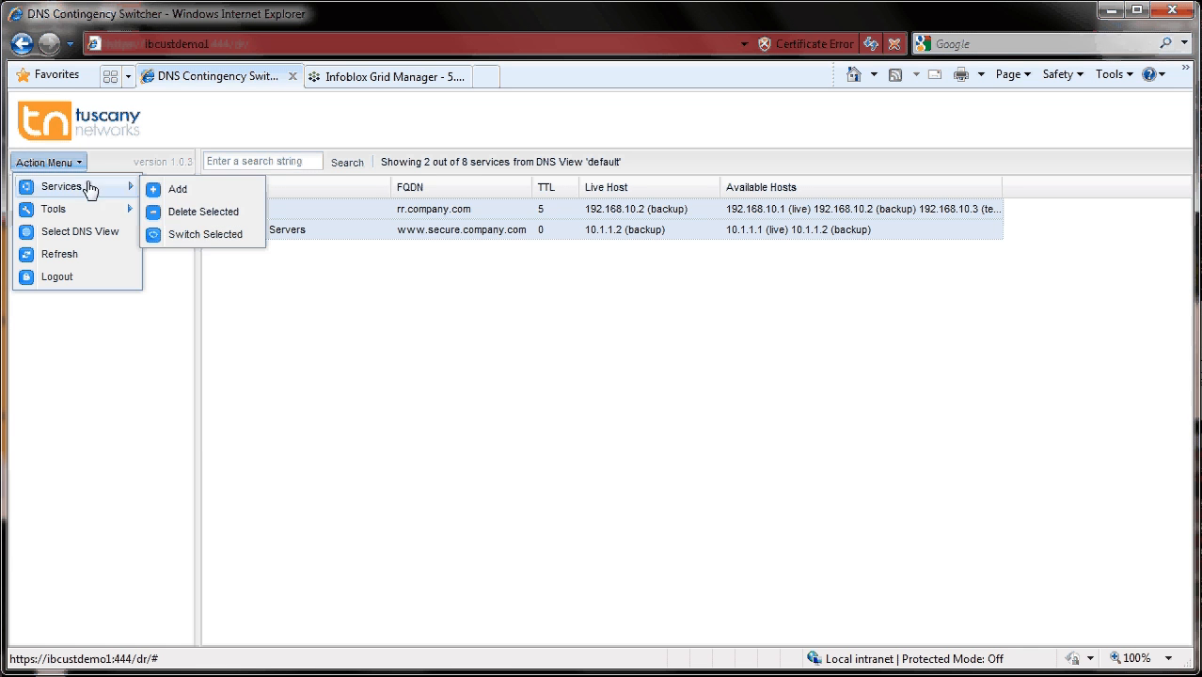
click(210, 235)
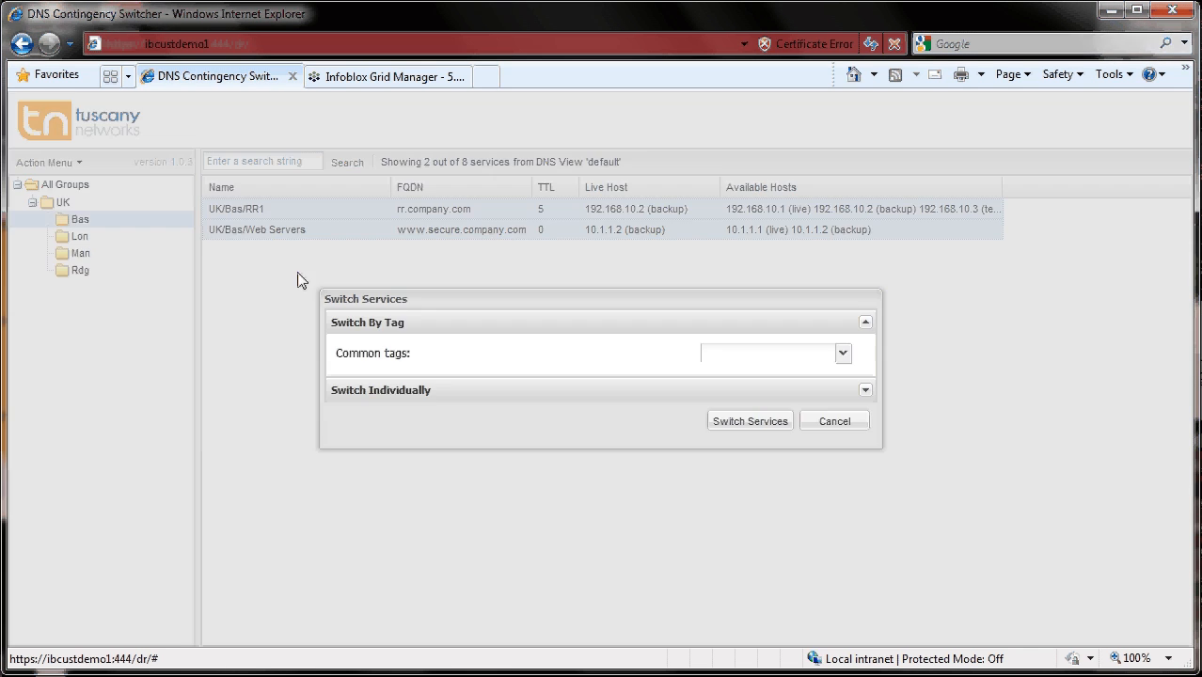
click(843, 355)
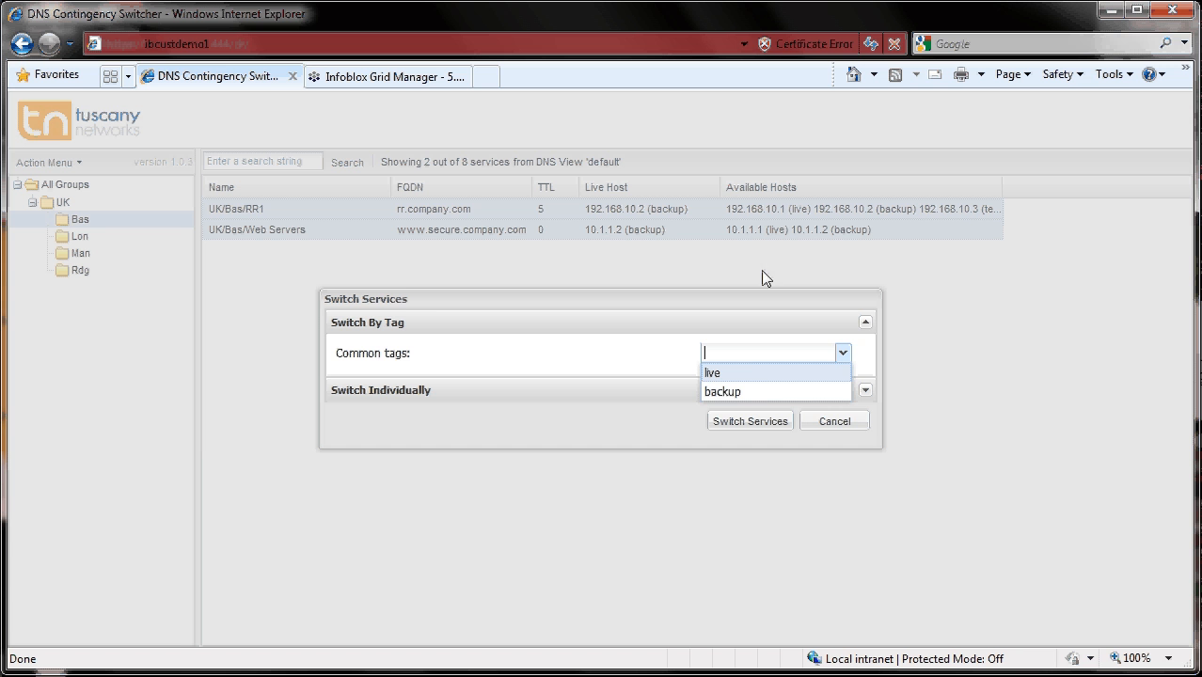
click(715, 376)
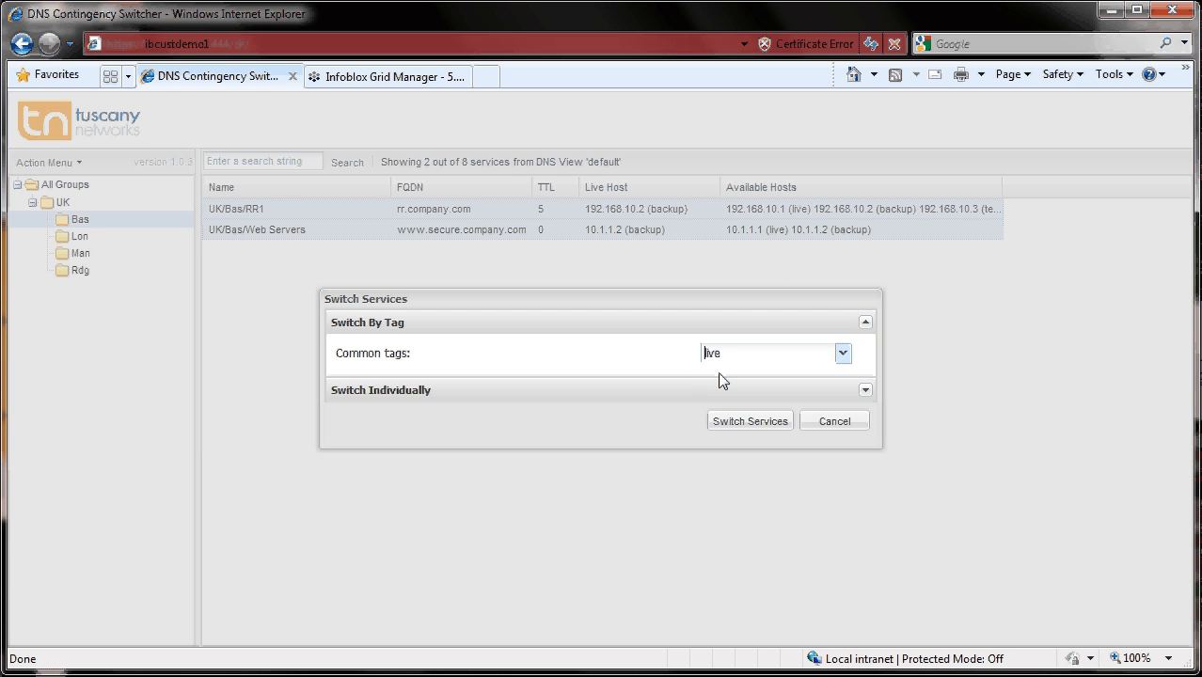
click(755, 423)
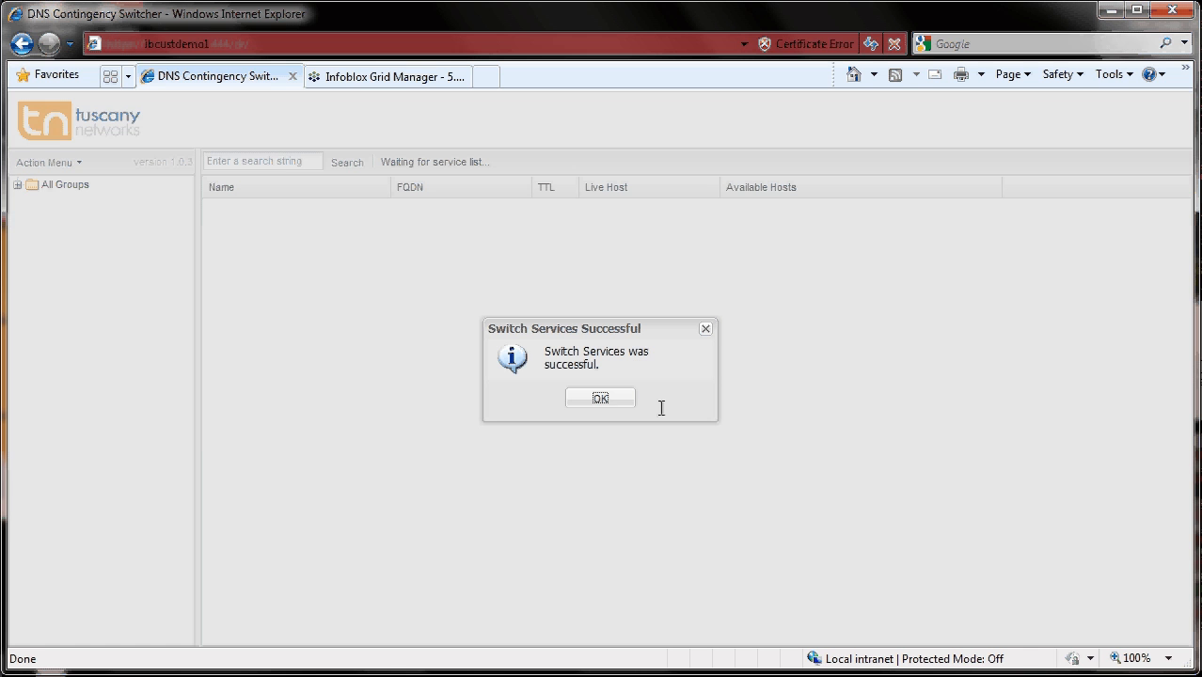
click(588, 400)
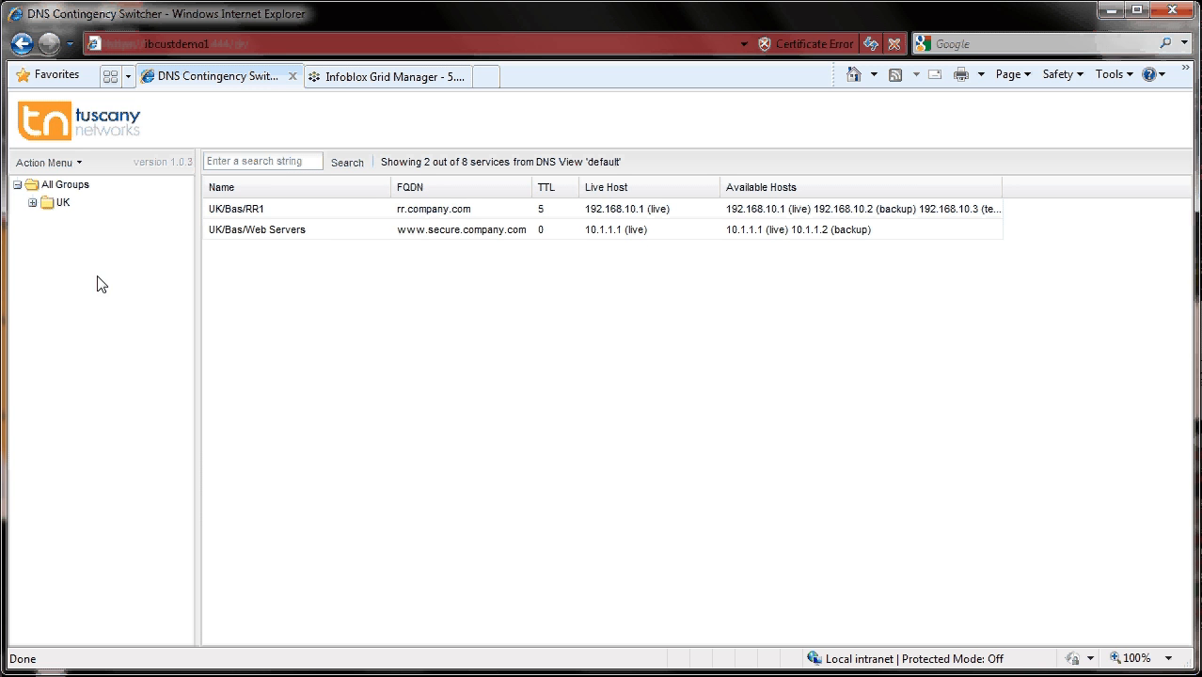
- Start adding a new service named US/NYC/Web server farm
click(78, 170)
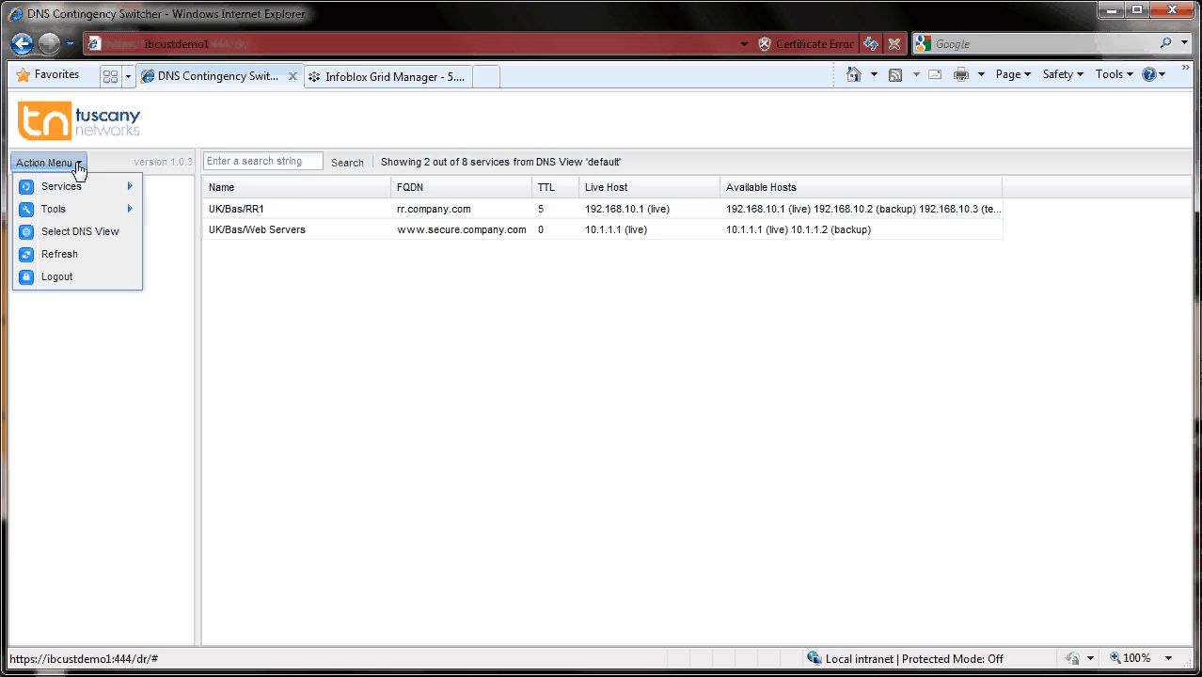
mouse_move(74, 192)
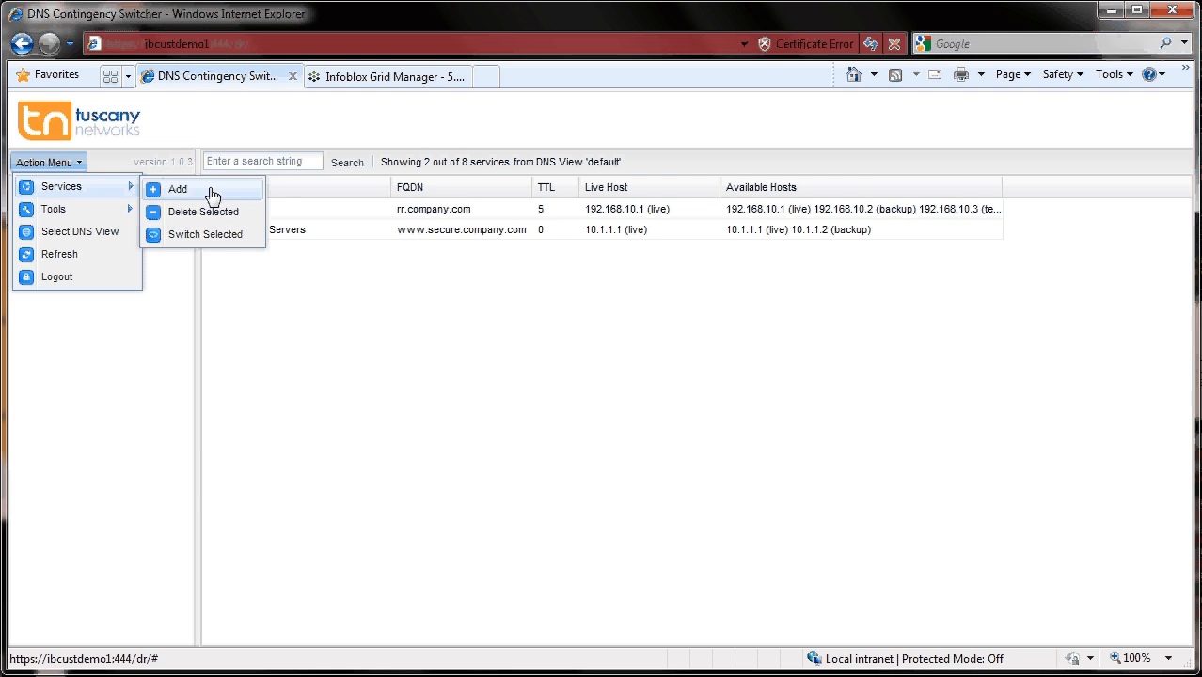
click(211, 192)
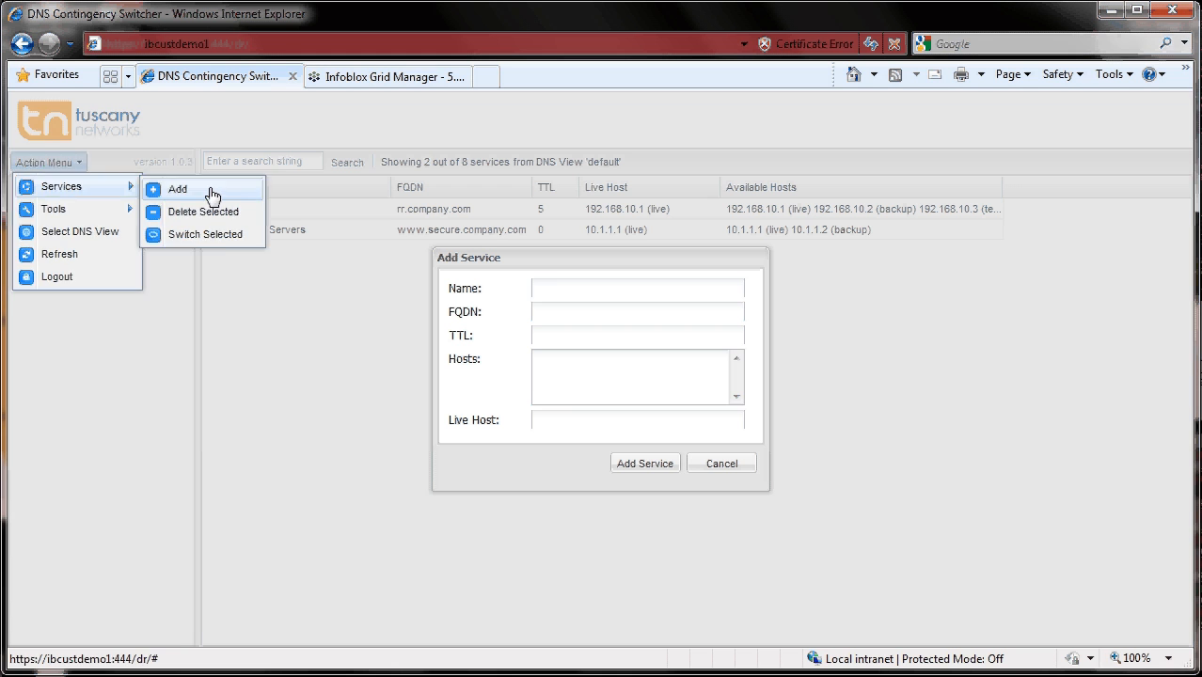
click(579, 290)
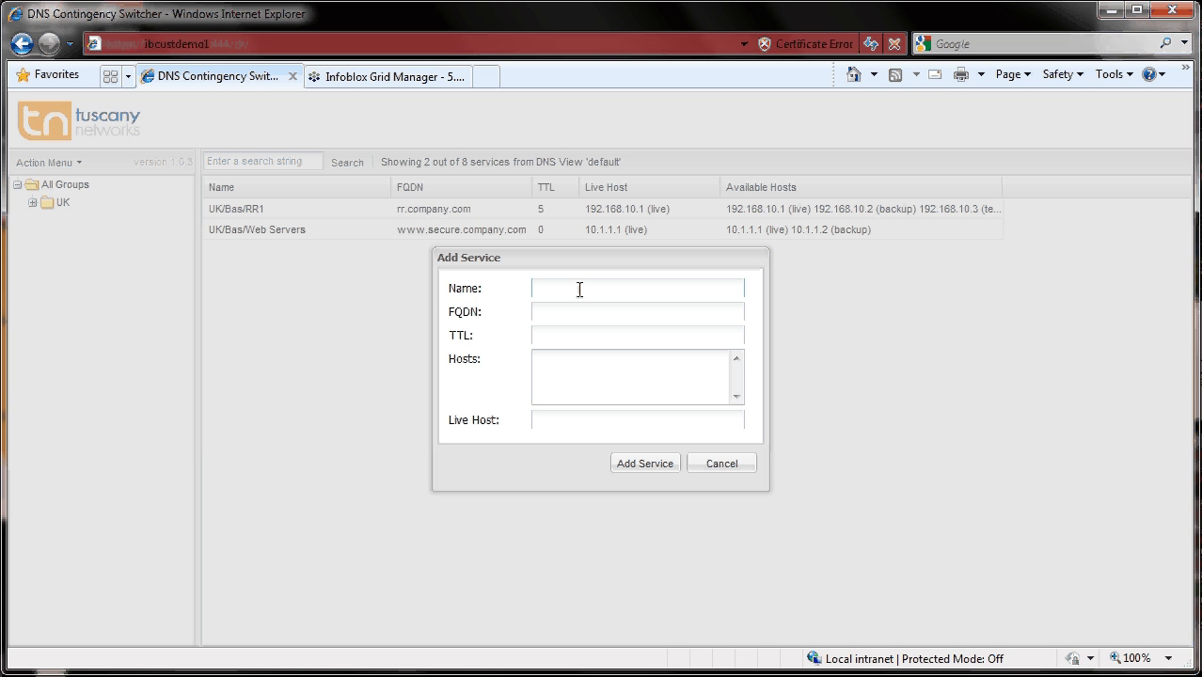
text(US/NYC/Web server farm)
click(575, 313)
text(www.test.com)
click(575, 337)
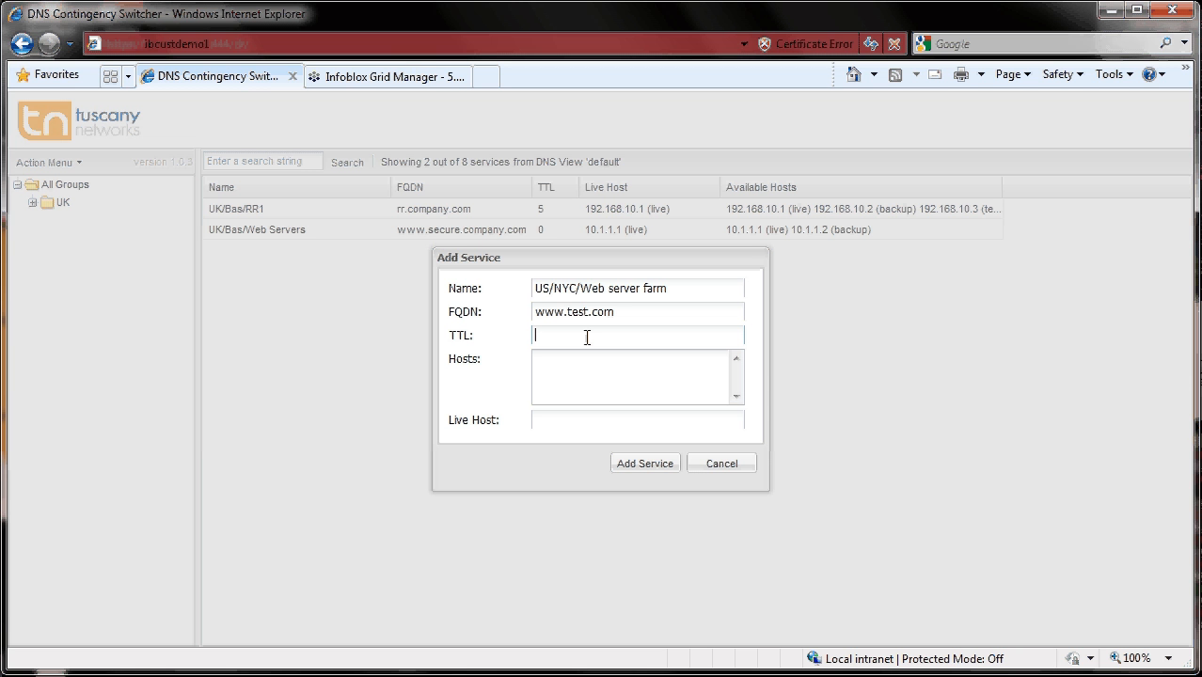
text(300)
- List the hosts 192.168.10.10:live, 192.168.20.10:backup and 192.168.30.10:test for the new service
click(558, 359)
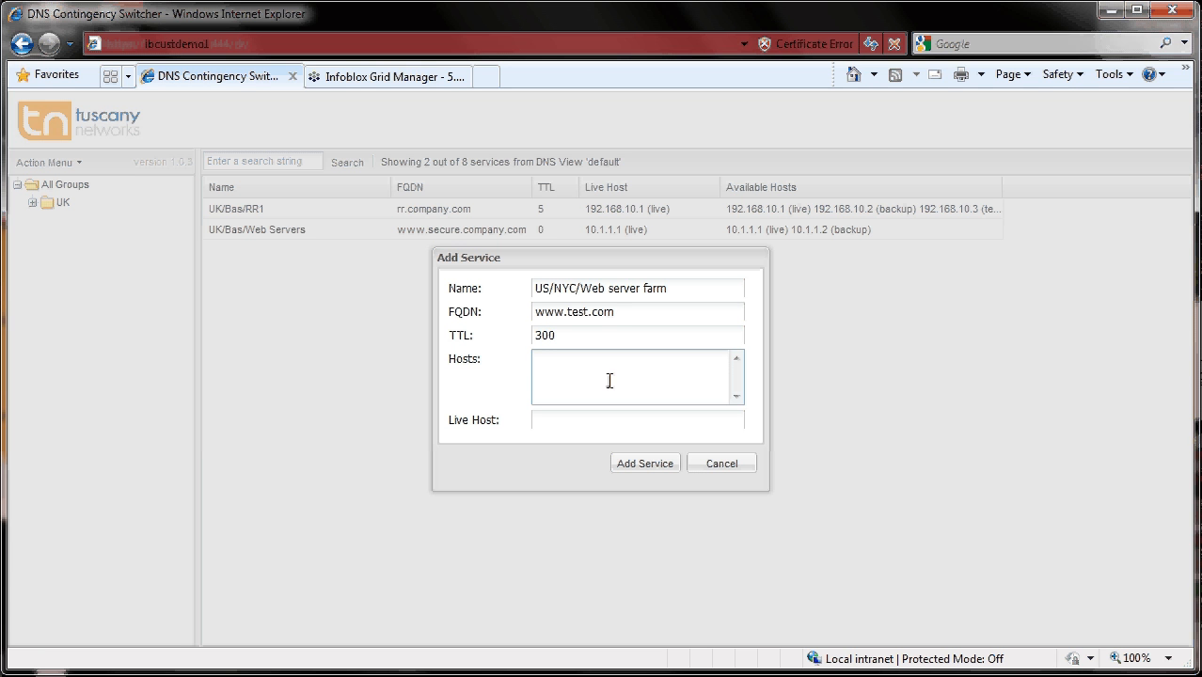
text(192.168.10.10:live)
key(Return)
text(192.168.)
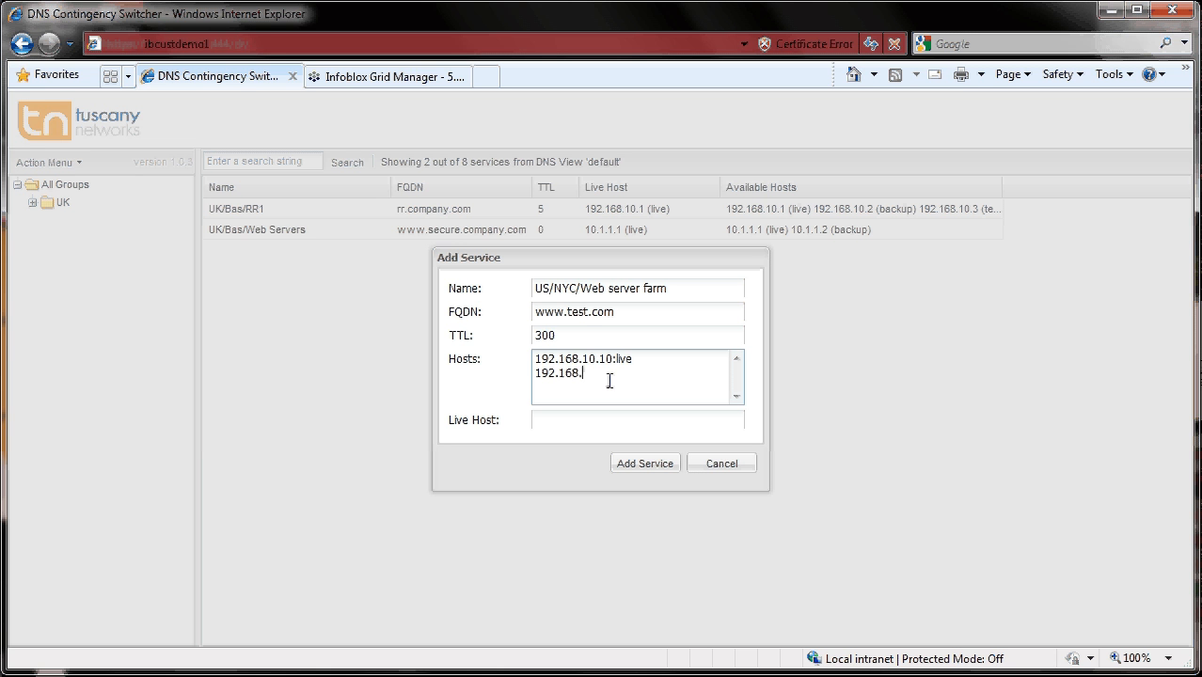
text(20.10:backup)
key(Return)
text(192.168.30.10:test)
- Set the live host to 192.168.10.10 and add the service
click(583, 422)
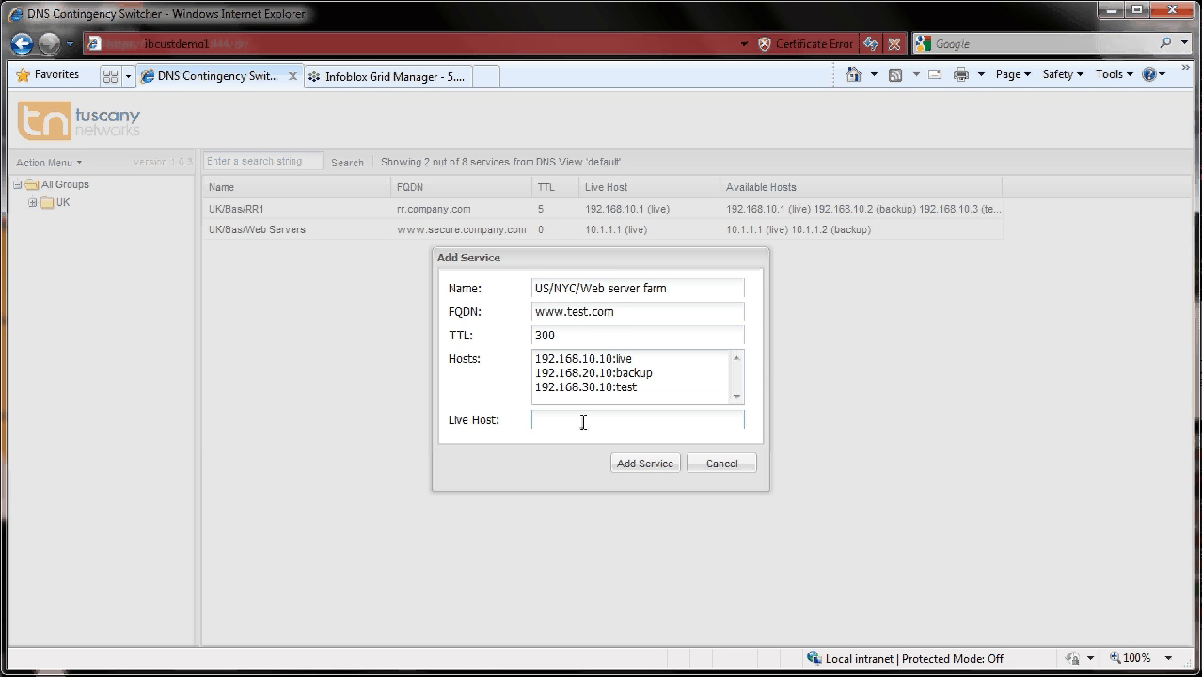
text(192.168.10.10)
click(658, 466)
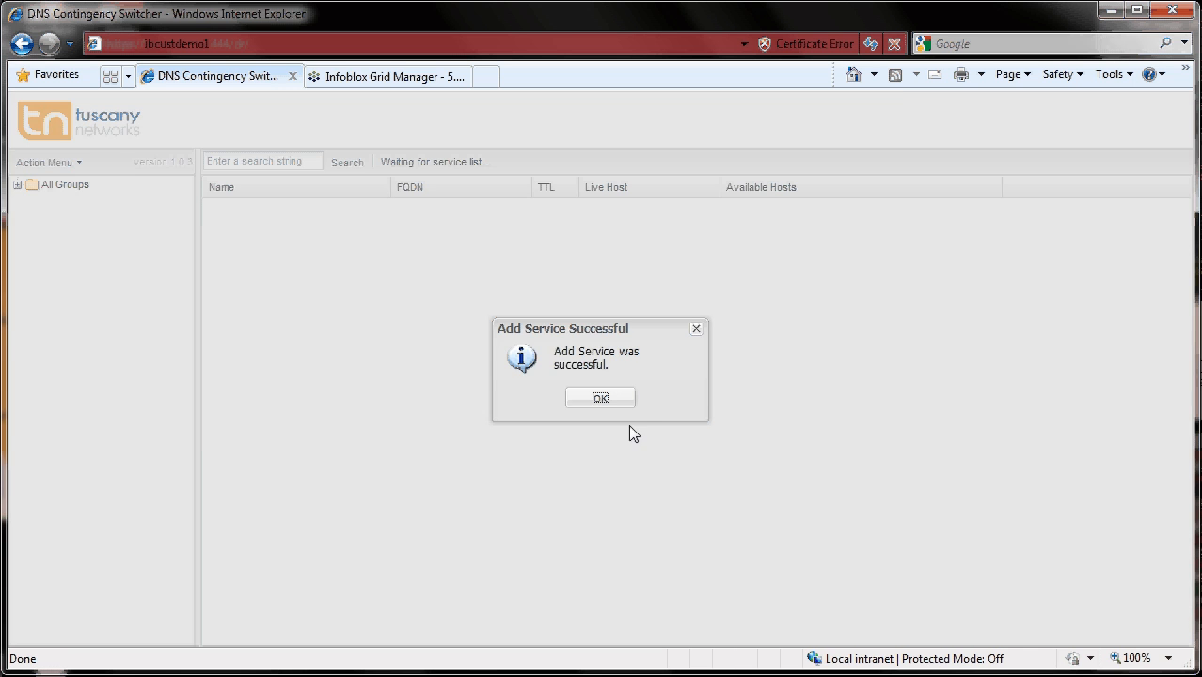
click(619, 402)
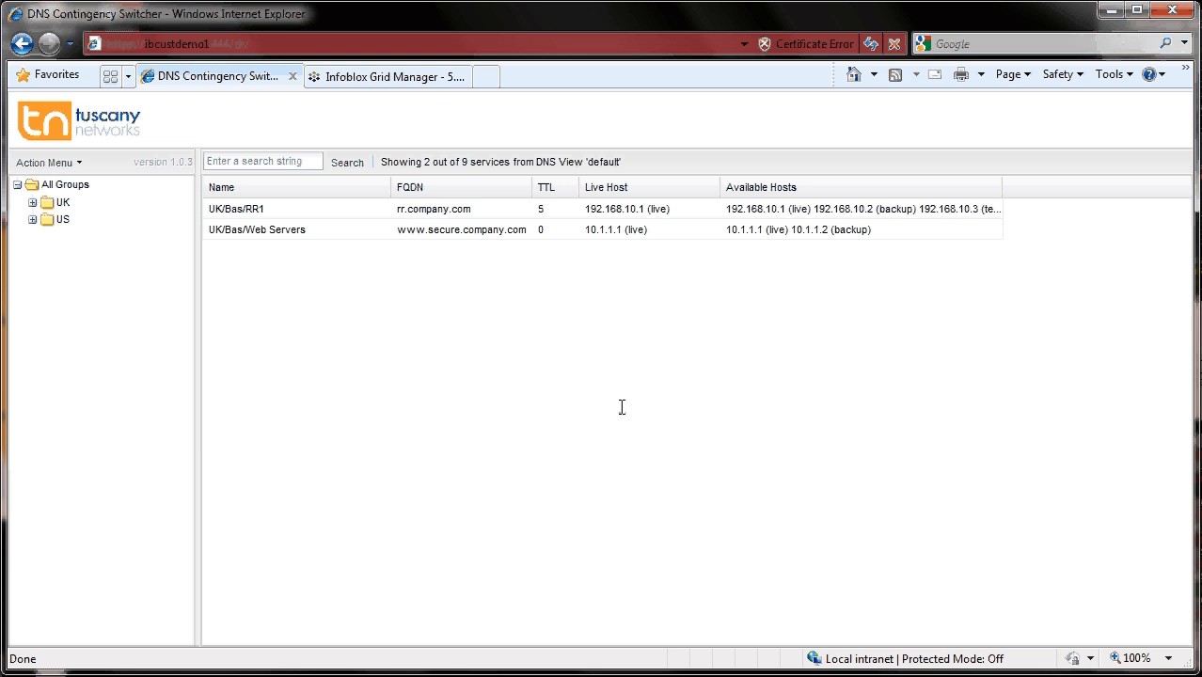
- Check the new US/NYC service and its records in the test.com zone of Infoblox Grid Manager
click(33, 220)
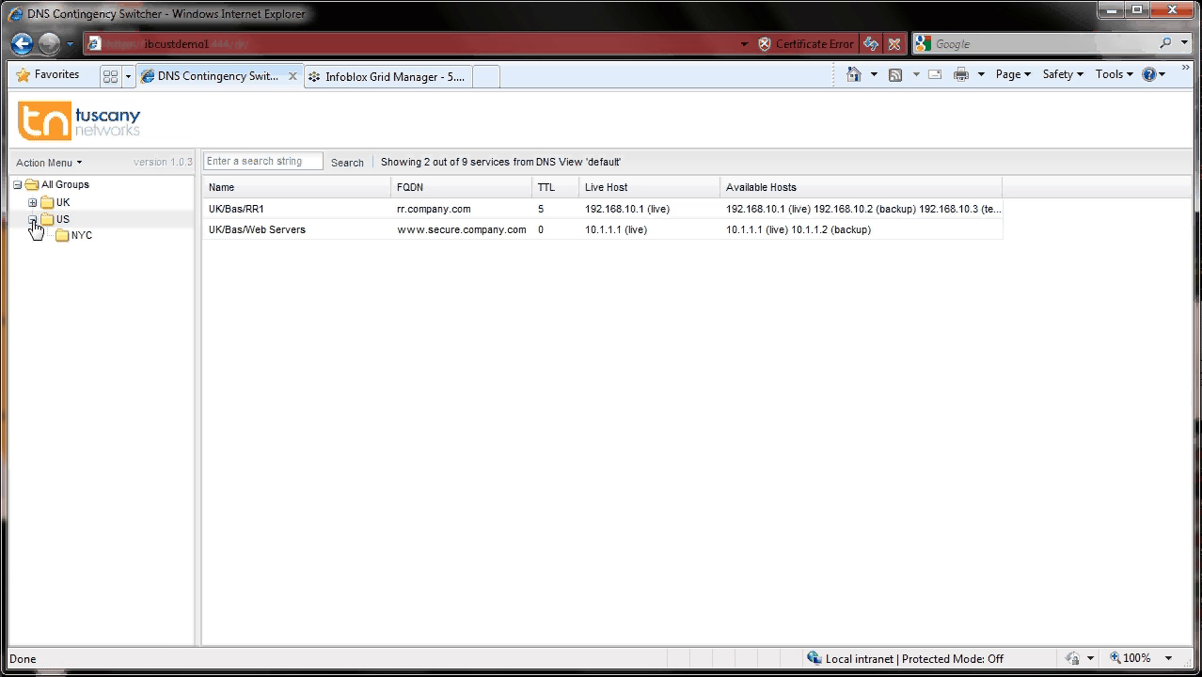
click(82, 237)
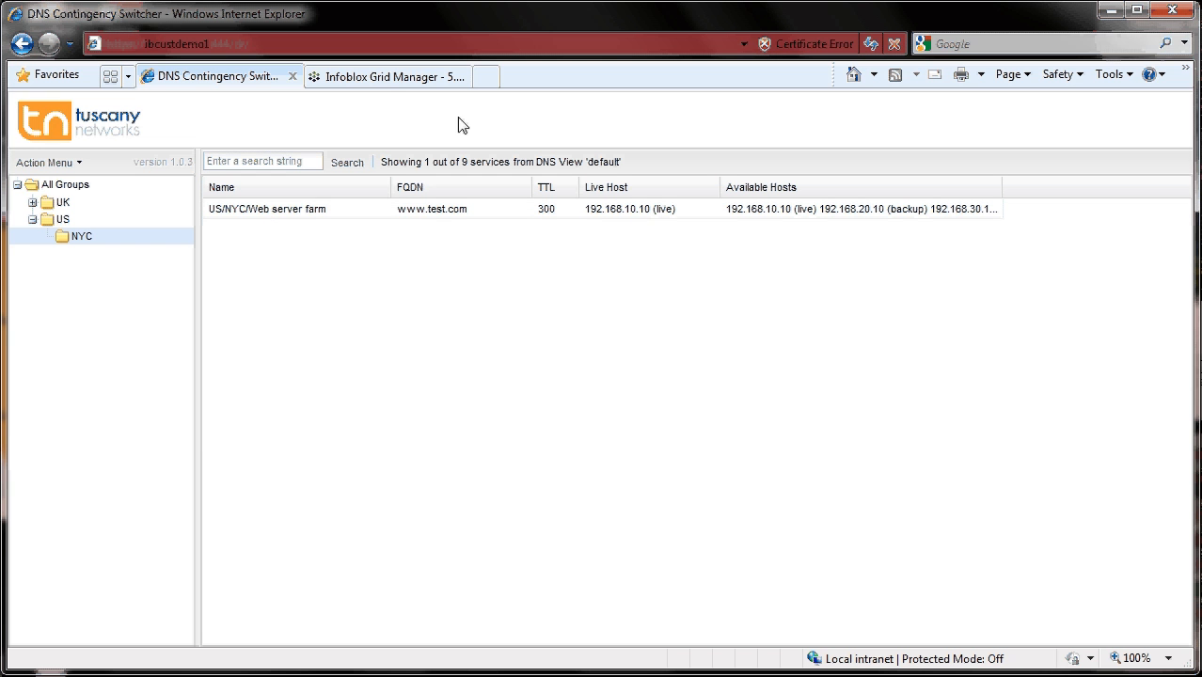
click(385, 77)
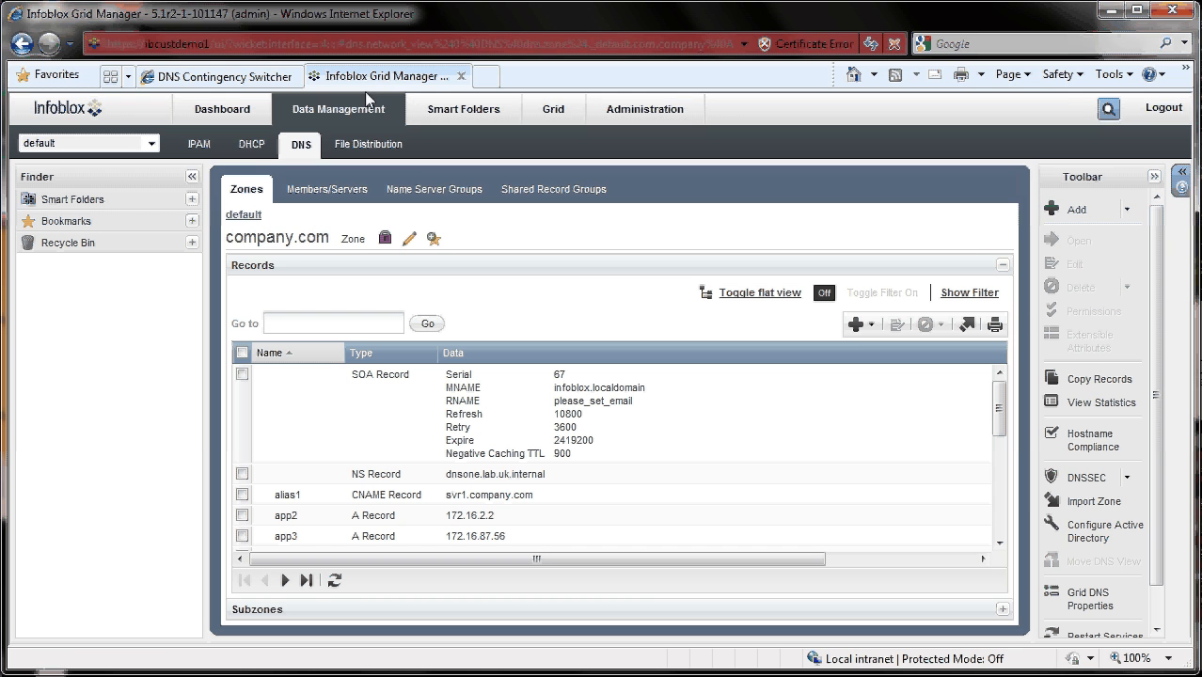
click(244, 216)
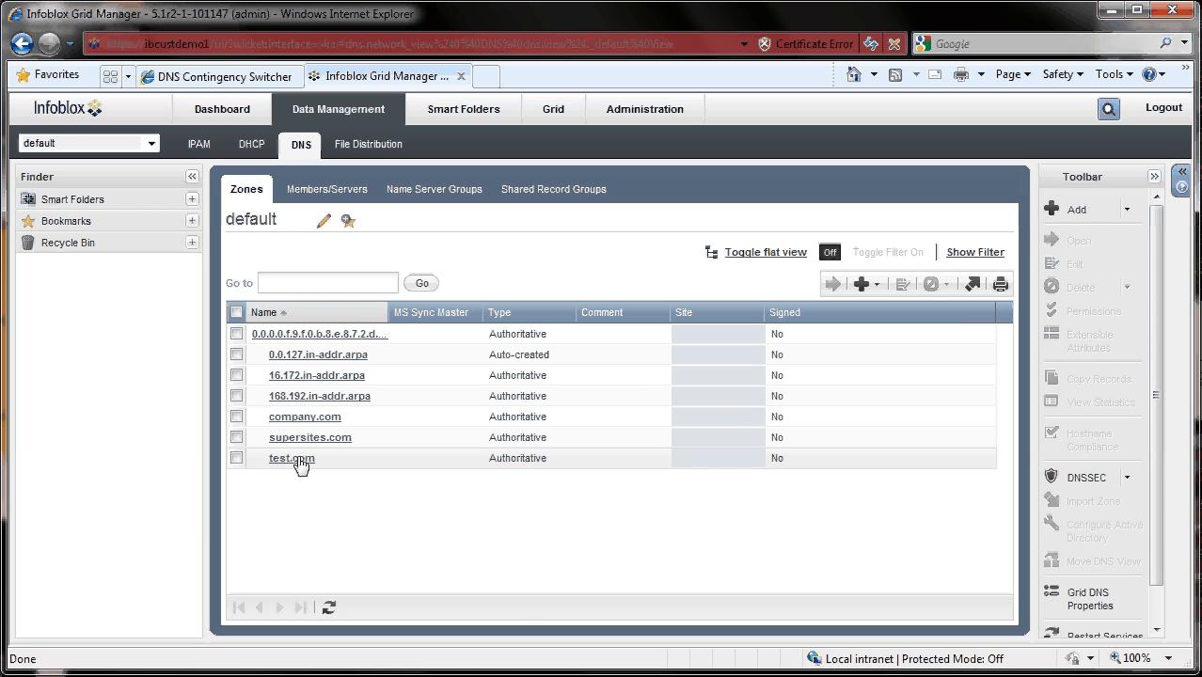
click(294, 459)
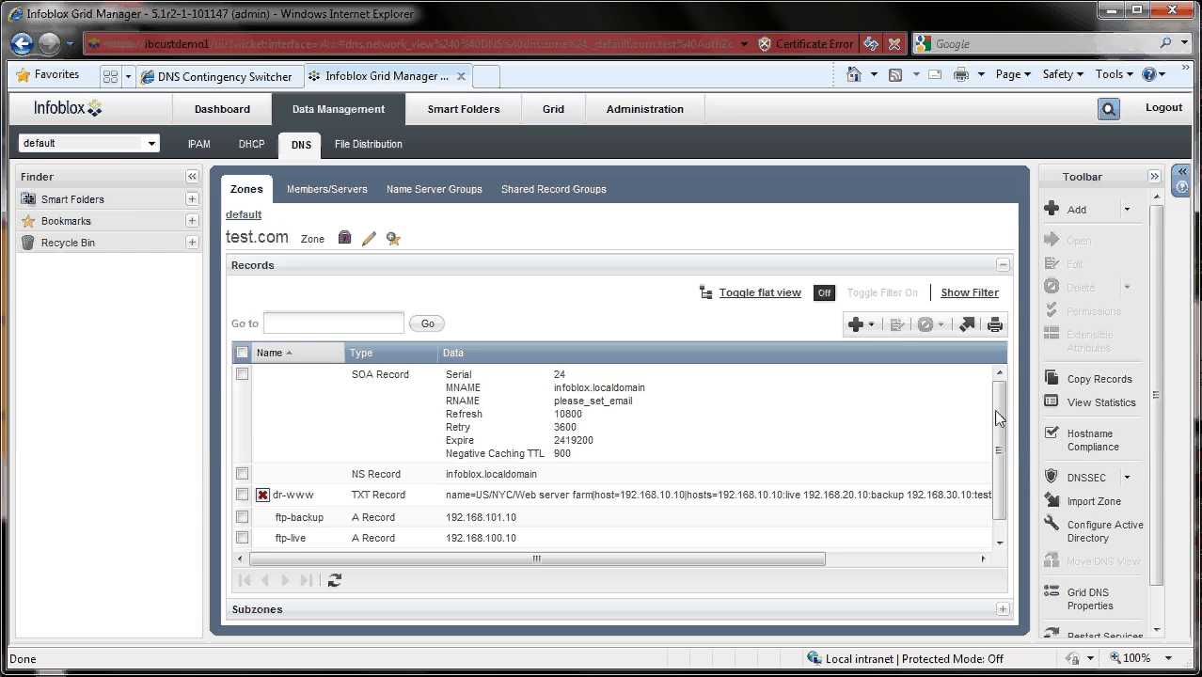
scroll(999, 418, down, 1)
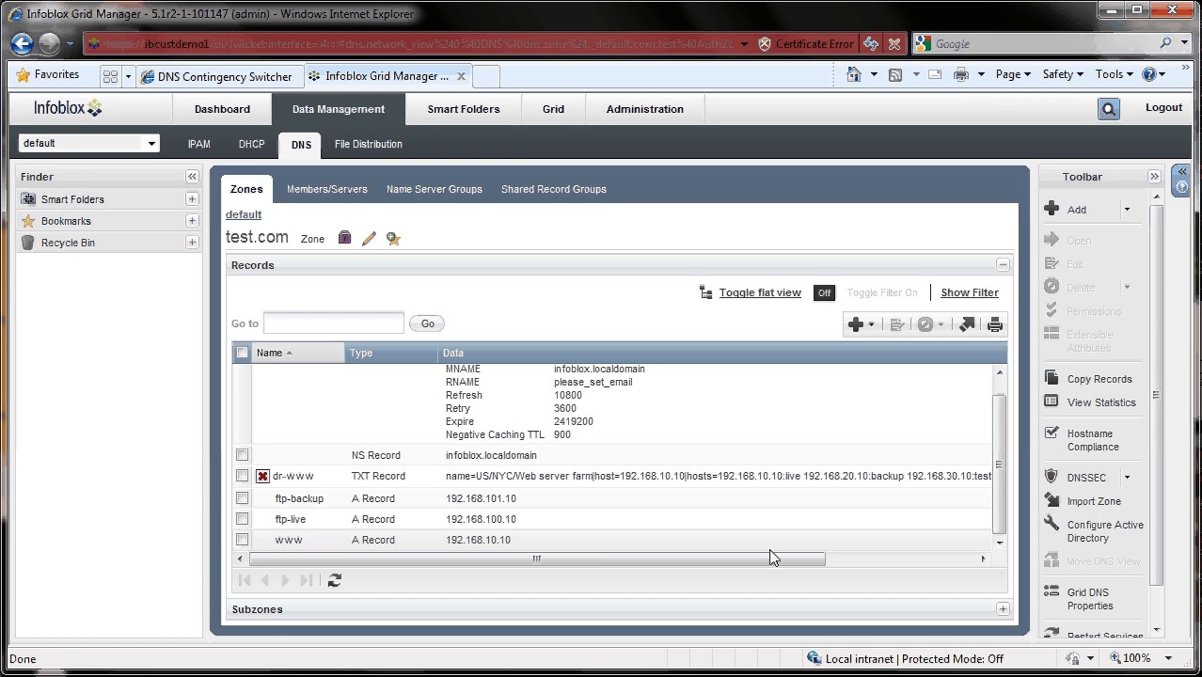
drag(770, 559, 708, 566)
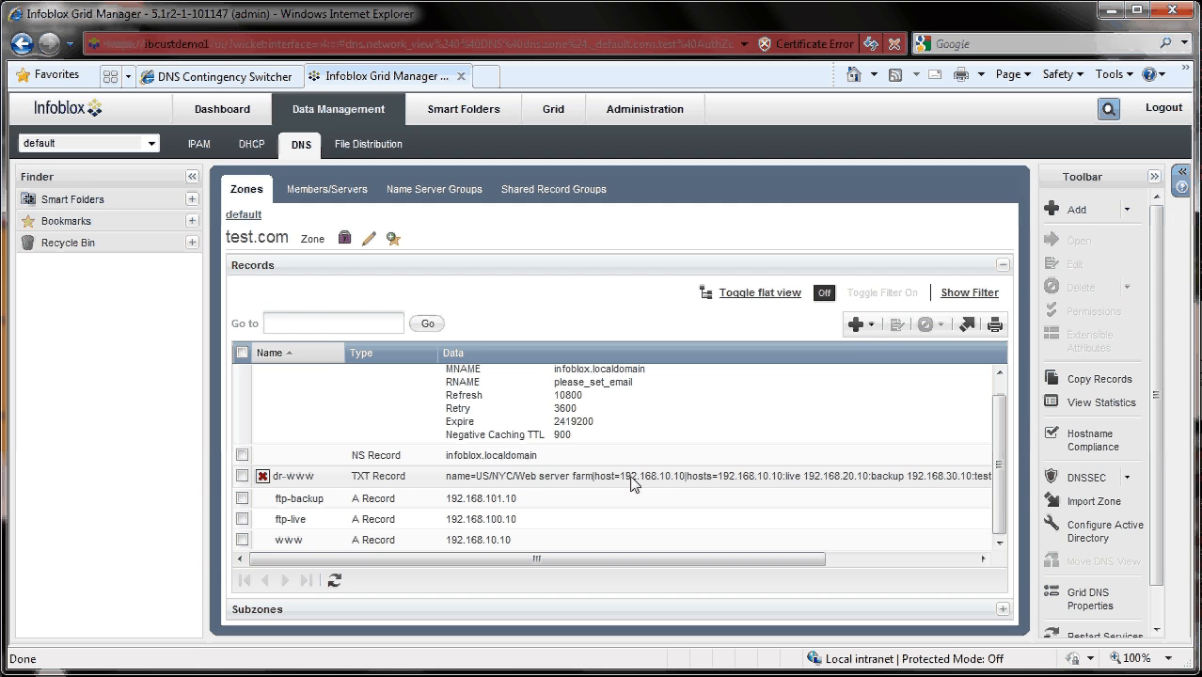
- Back in the switcher, switch the US/NYC/Web server farm service to the backup tag
click(229, 79)
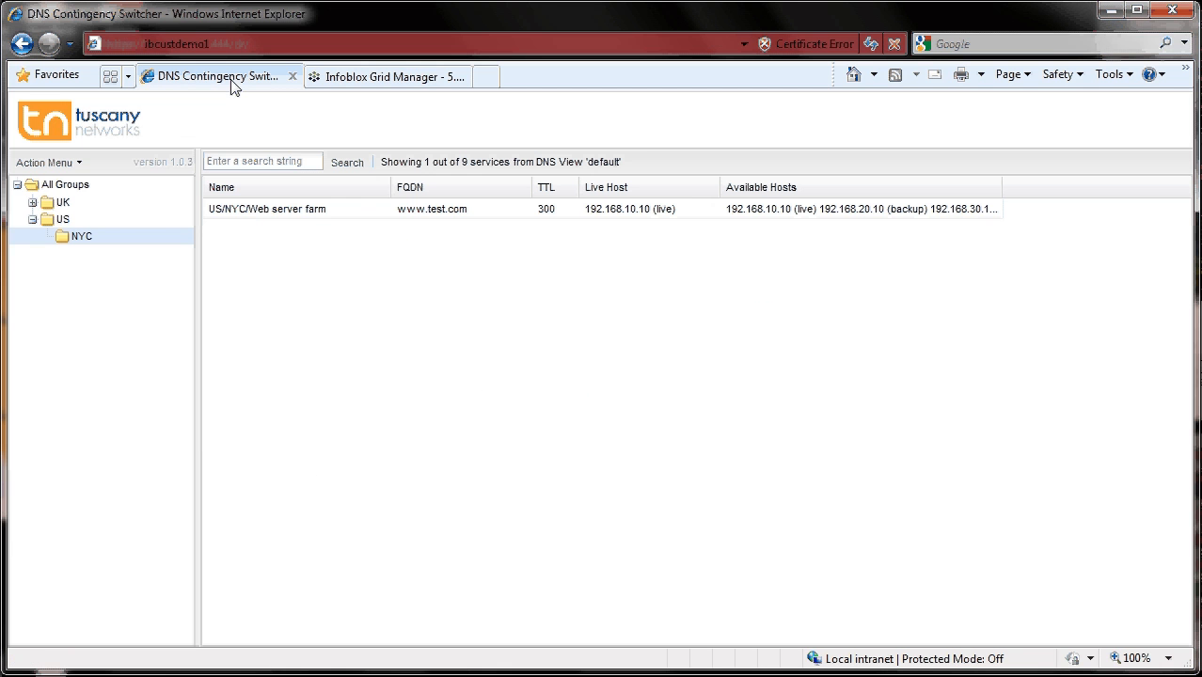
click(297, 207)
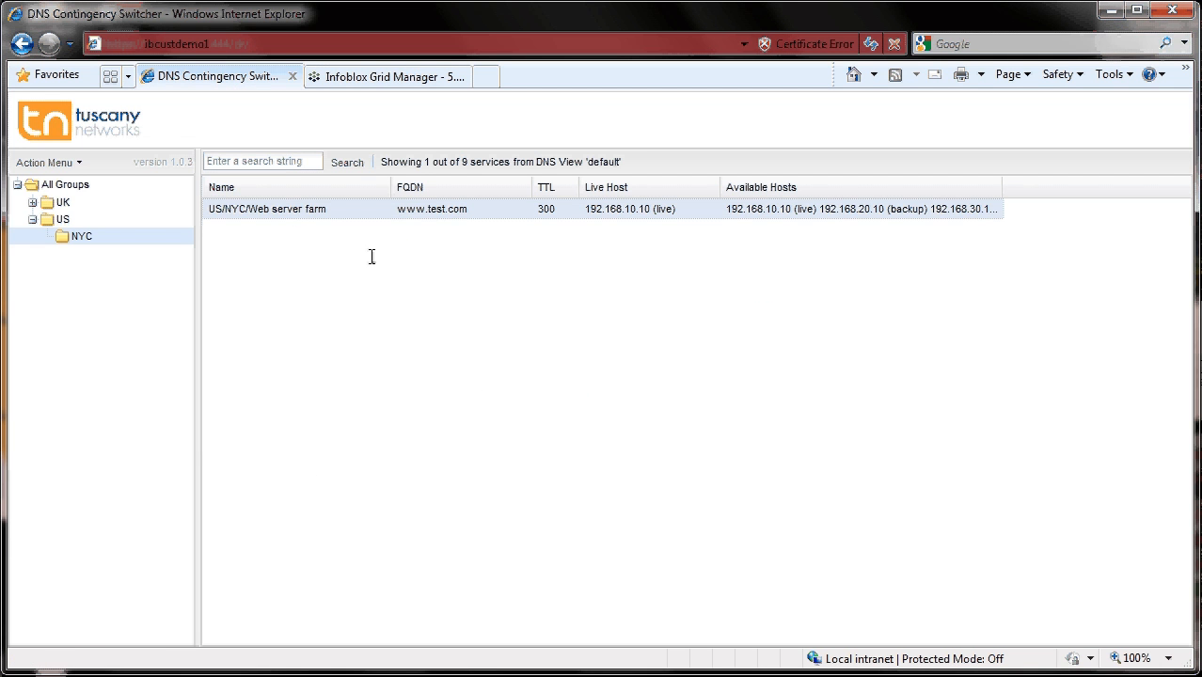
click(68, 164)
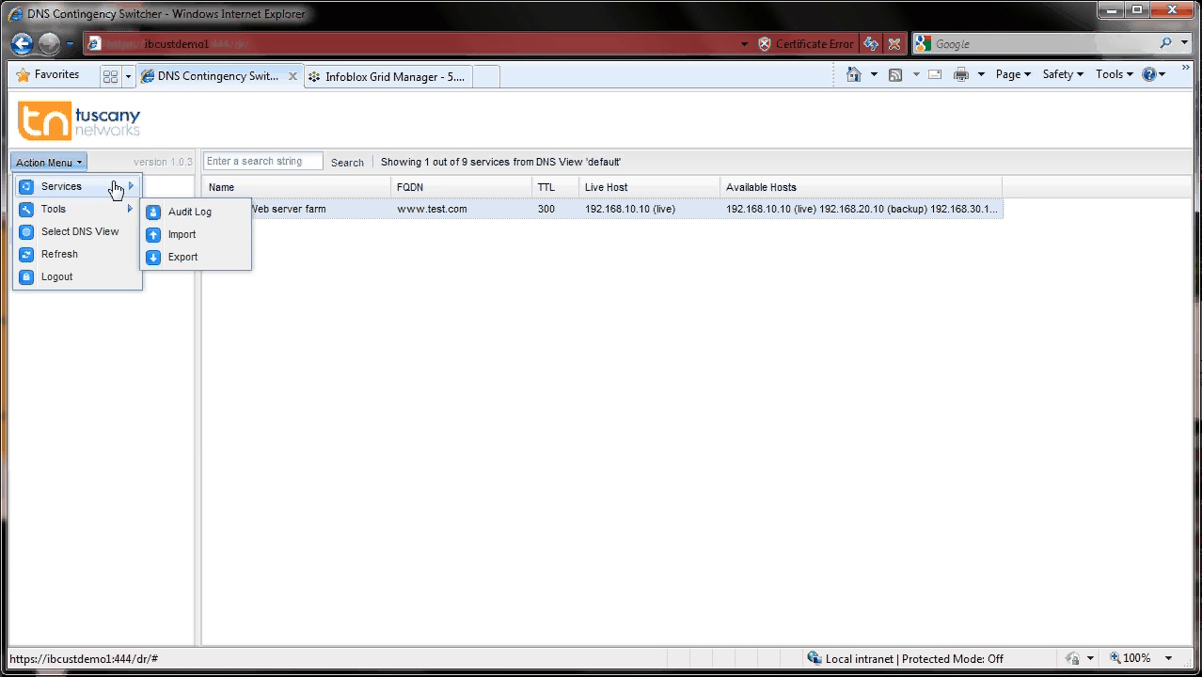
mouse_move(123, 187)
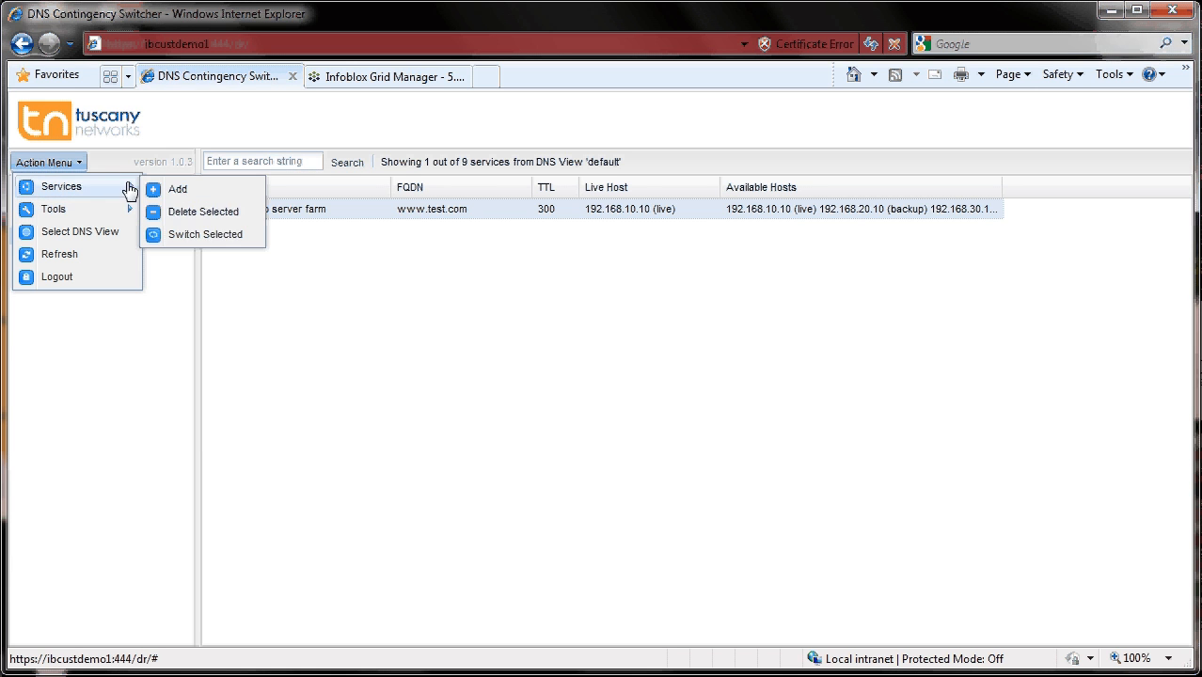
click(201, 236)
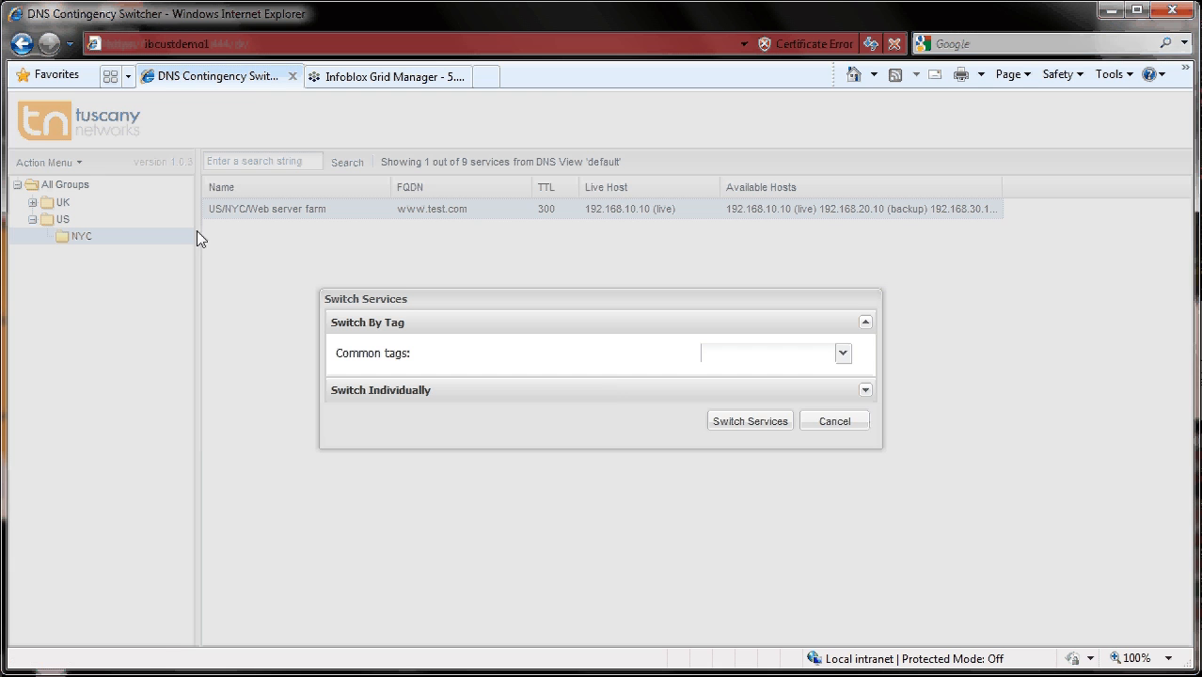
click(842, 355)
click(726, 390)
click(760, 428)
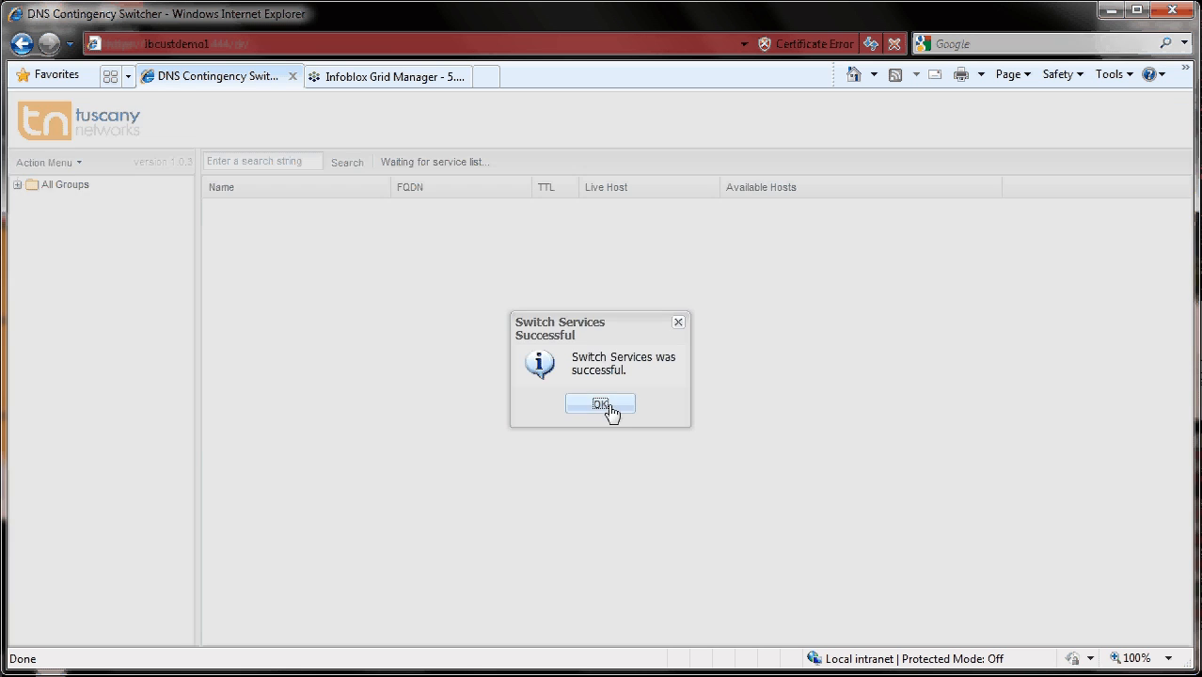
click(608, 404)
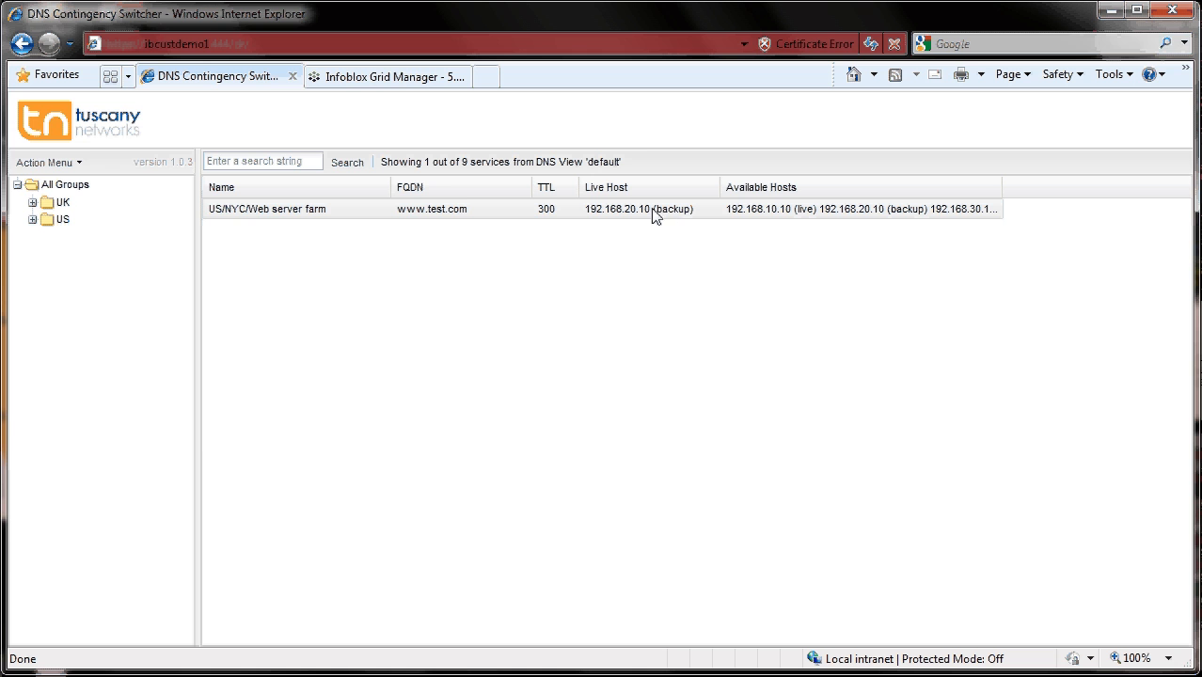
- Refresh the test.com zone records in Infoblox Grid Manager to check the www A record
click(389, 77)
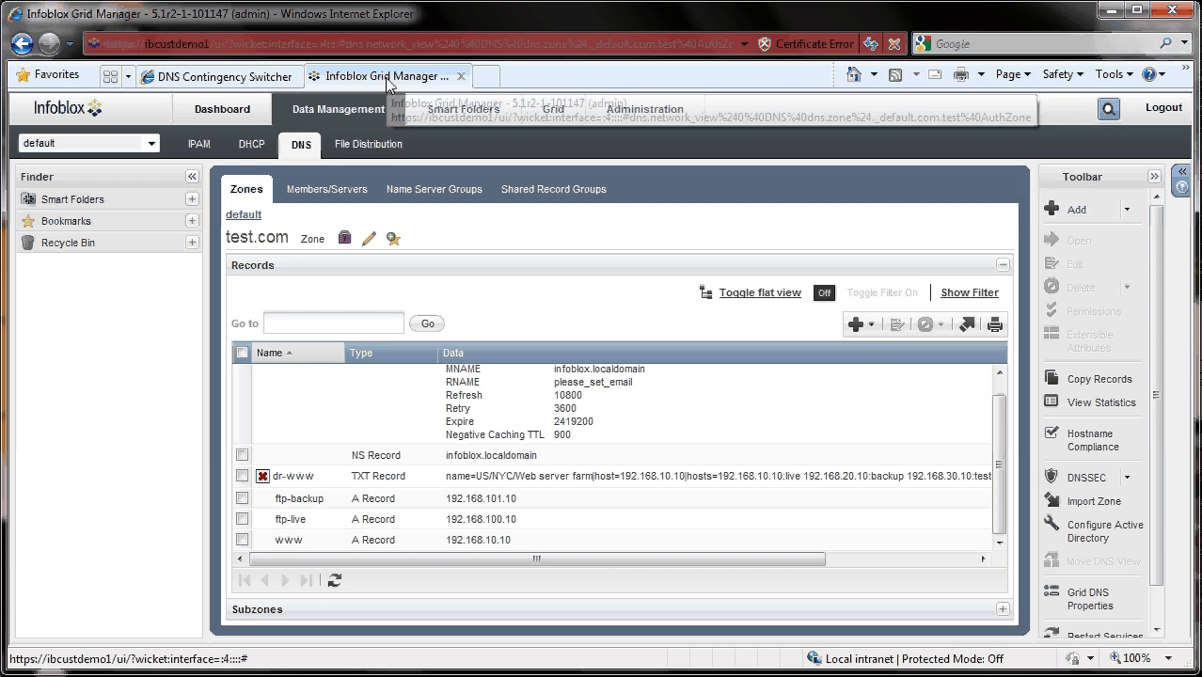
click(287, 542)
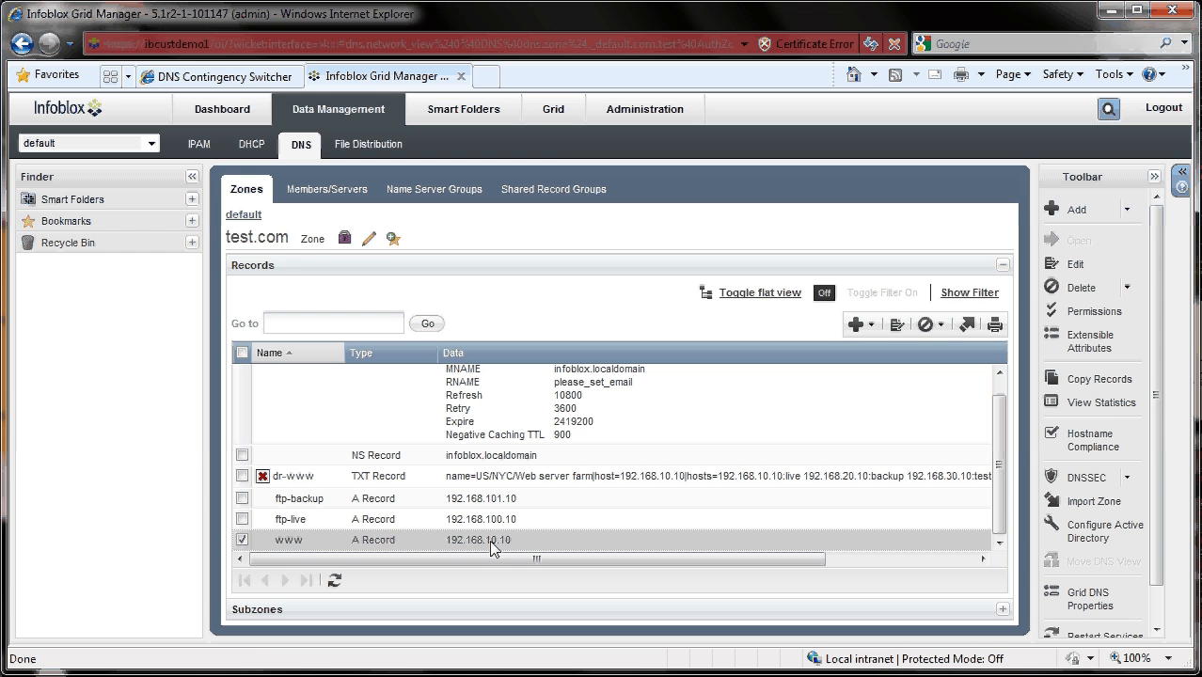
click(336, 582)
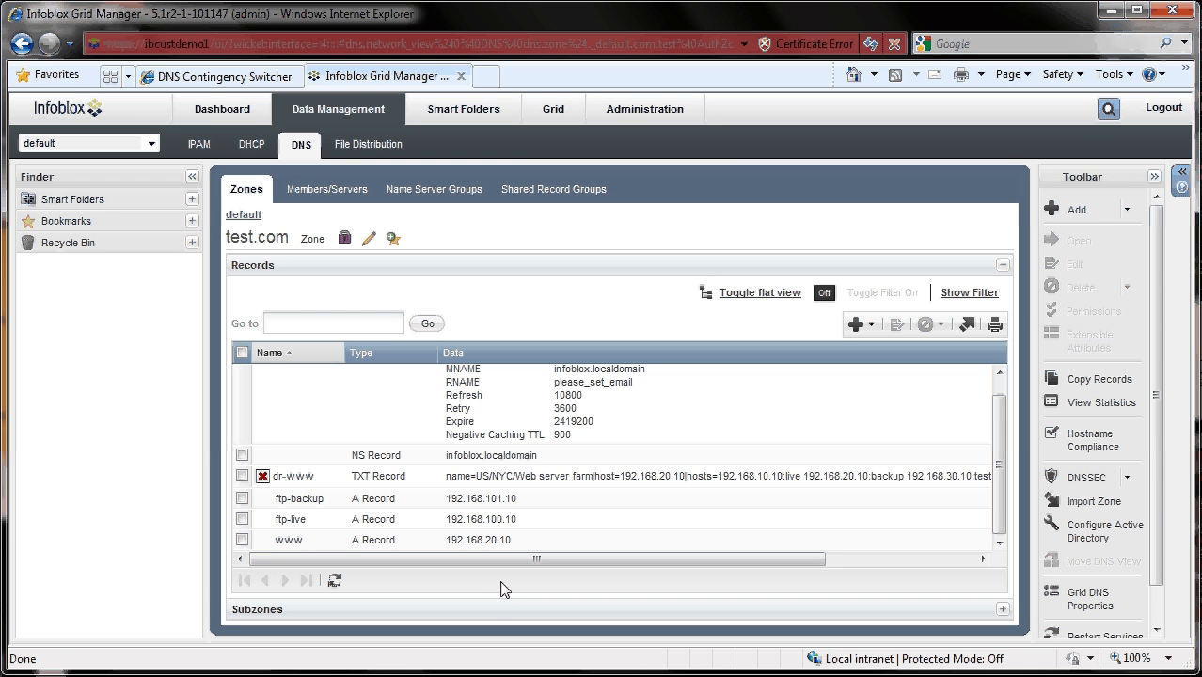
click(224, 77)
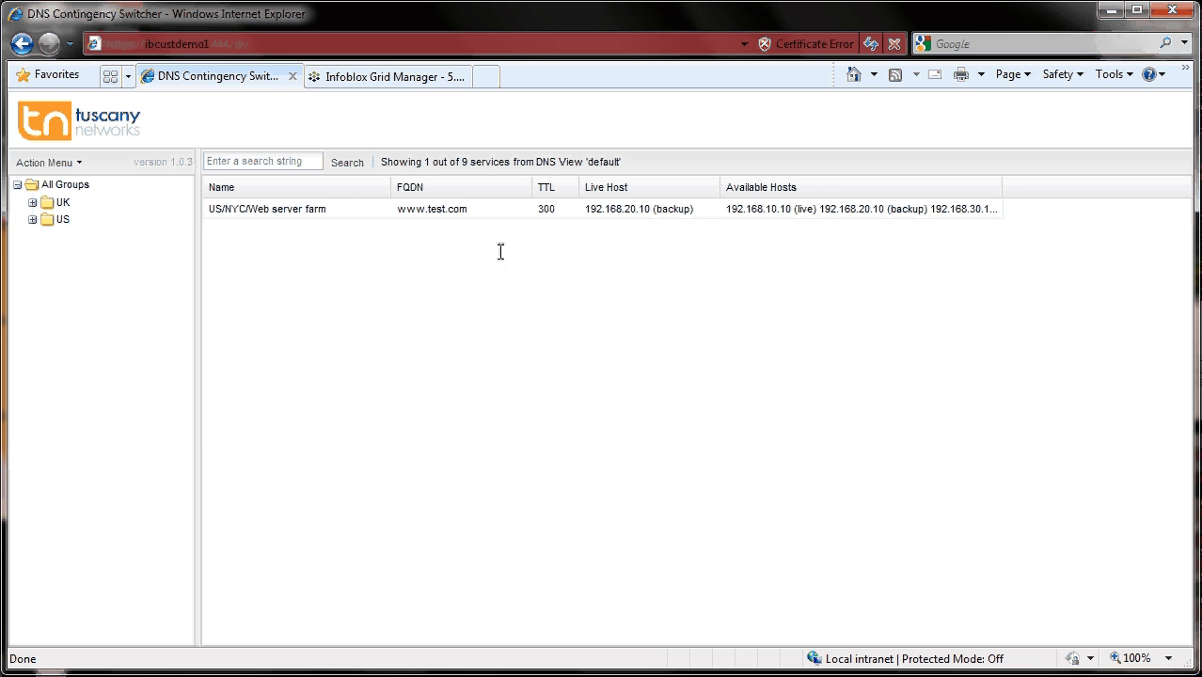
- Open the Add Service dialog and enter the name US/NYC/FTP server with FQDN ftp.test.com
click(74, 165)
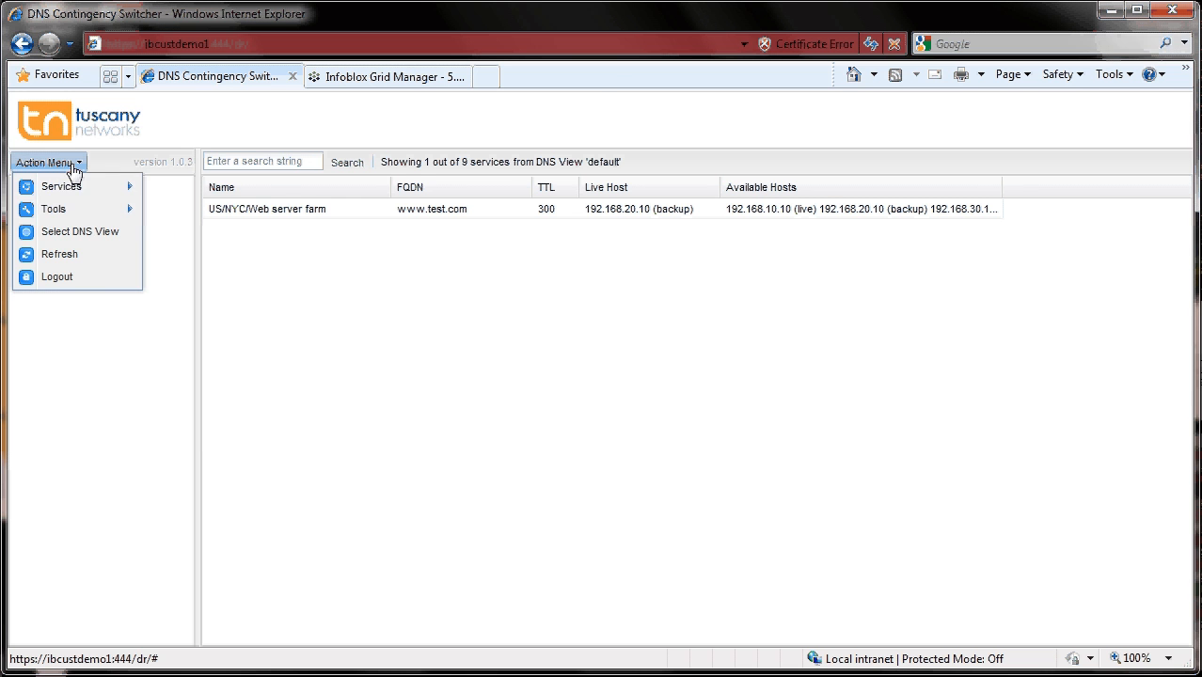
mouse_move(75, 186)
click(206, 195)
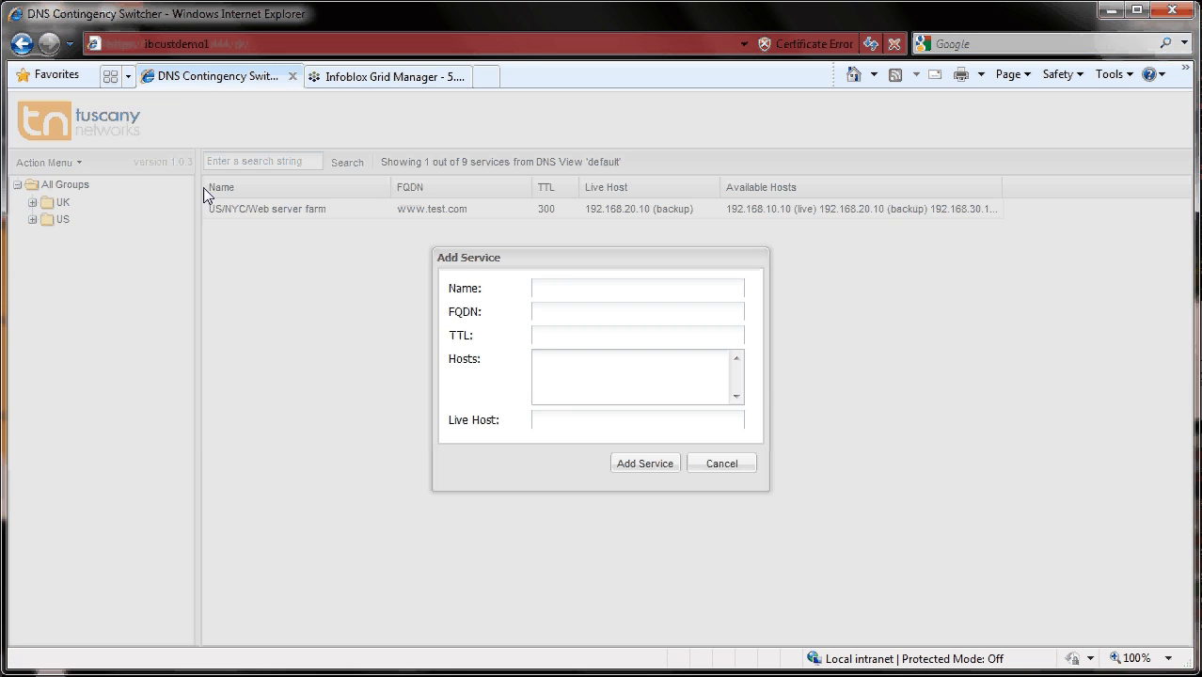
click(573, 291)
text(US/NYC/FTP server)
click(567, 312)
text(ftp.test.com)
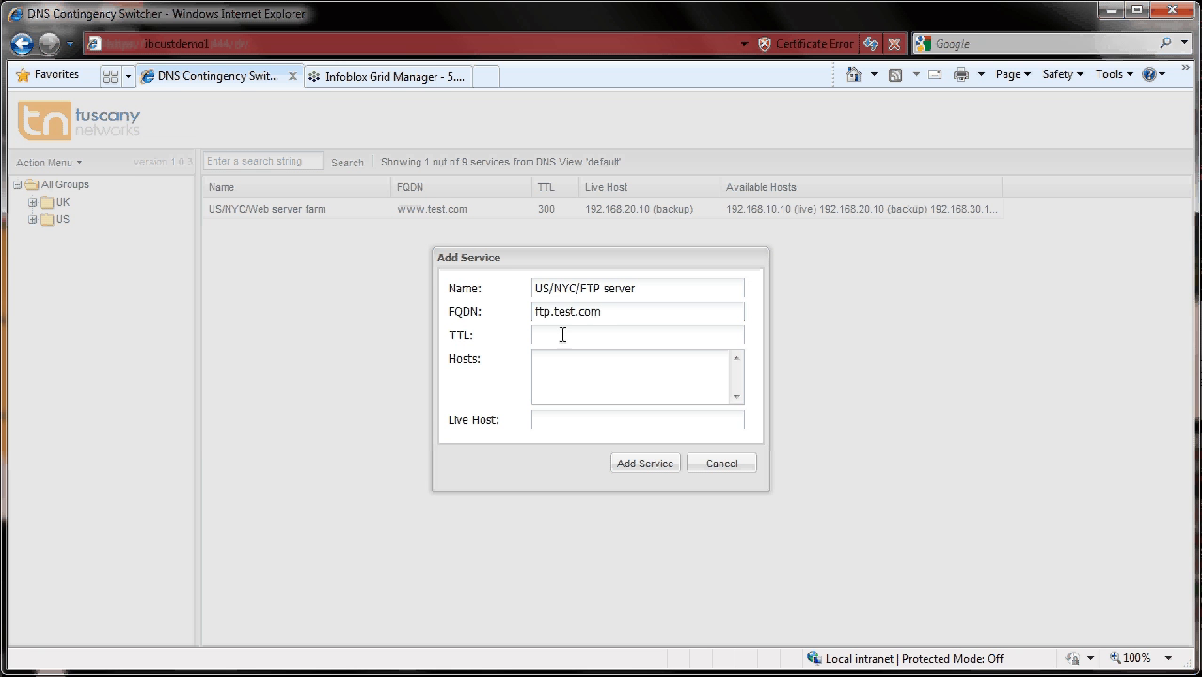
- Set the TTL to 300 and list the hosts ftp-live.test.com:live and ftp-backup.test.com:backup
click(561, 335)
text(300)
click(558, 359)
click(382, 79)
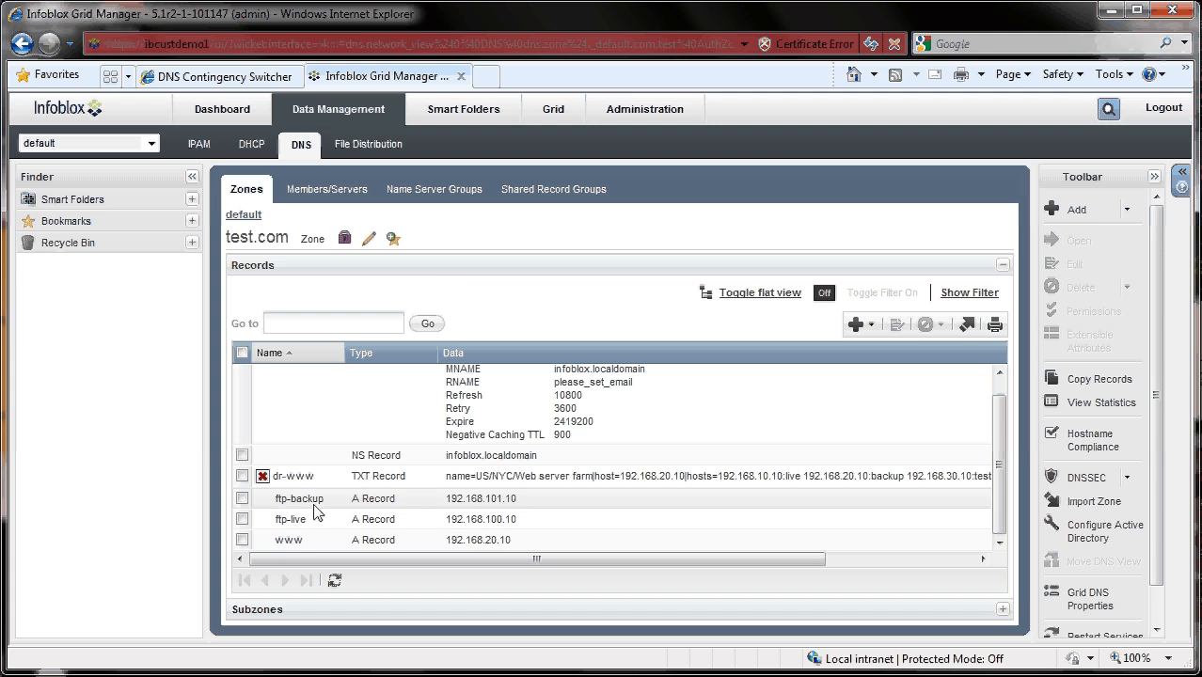
click(221, 76)
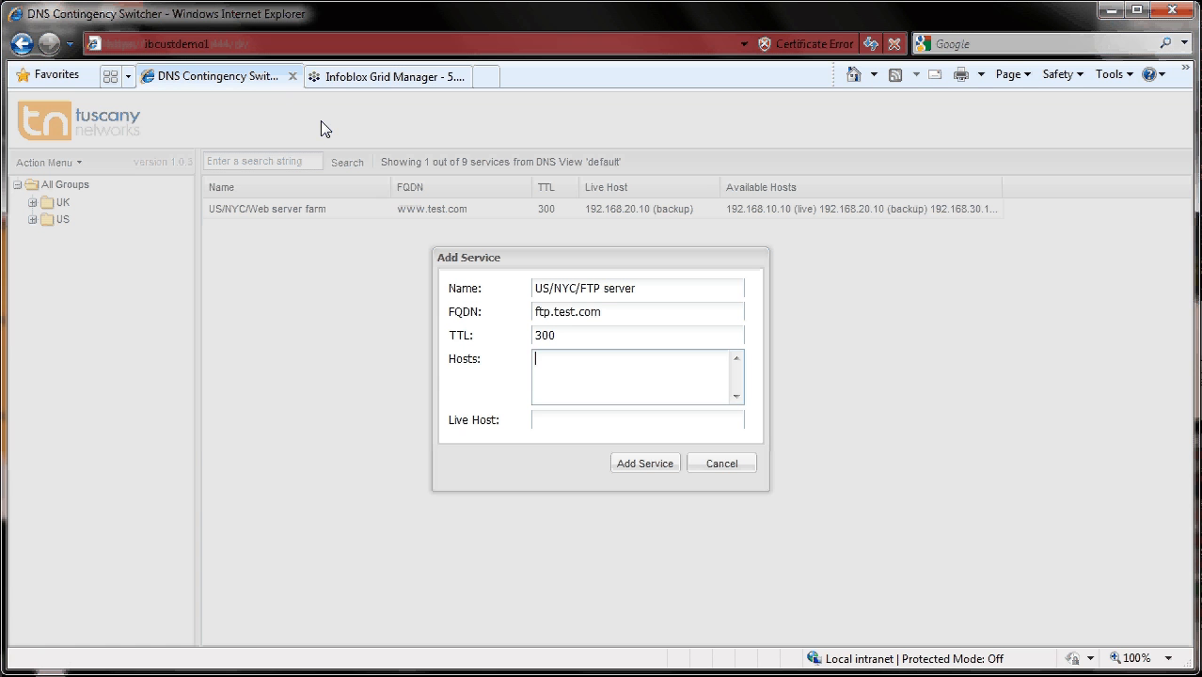
text(ftp-live.test.com:live)
key(Return)
text(ftp-backup)
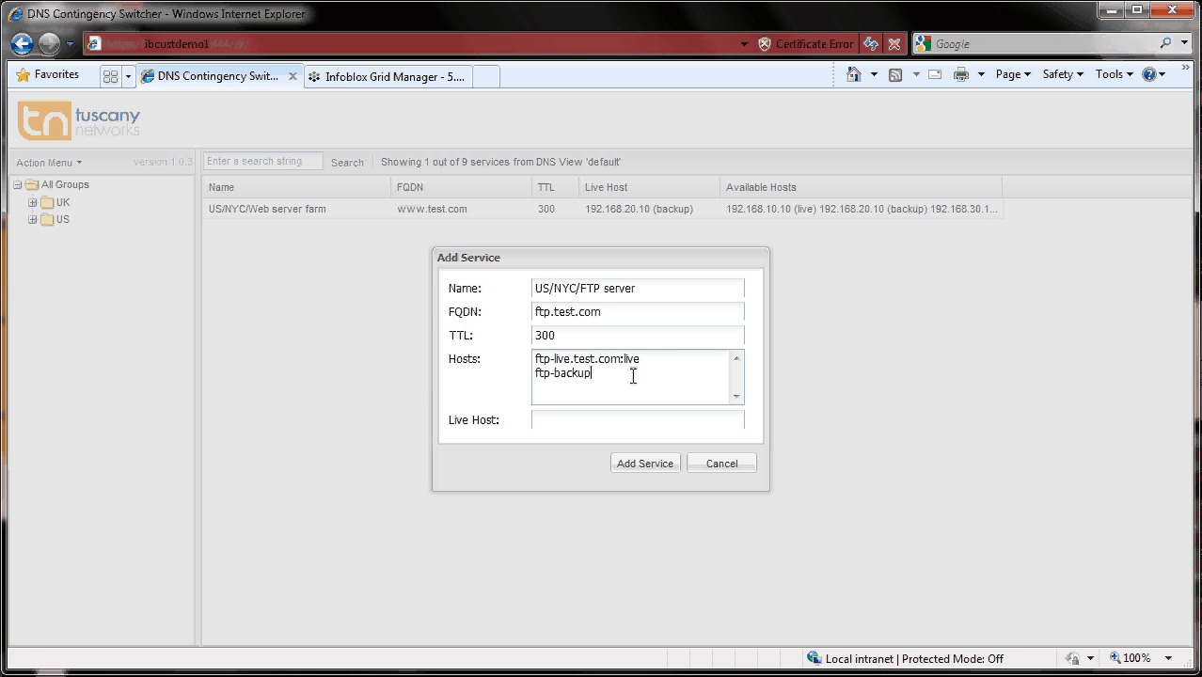
text(.test.com:backup)
- Set the live host to ftp-live.test.com and add the service
click(579, 420)
text(ftp-live.te)
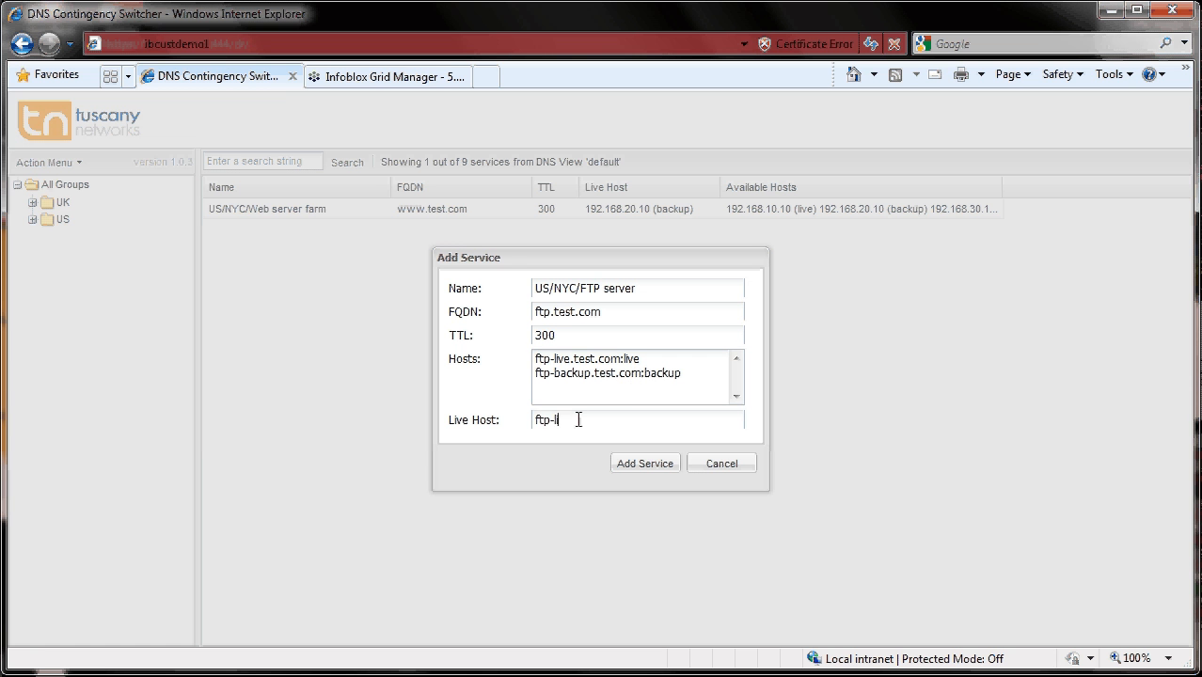
text(st.com)
click(663, 464)
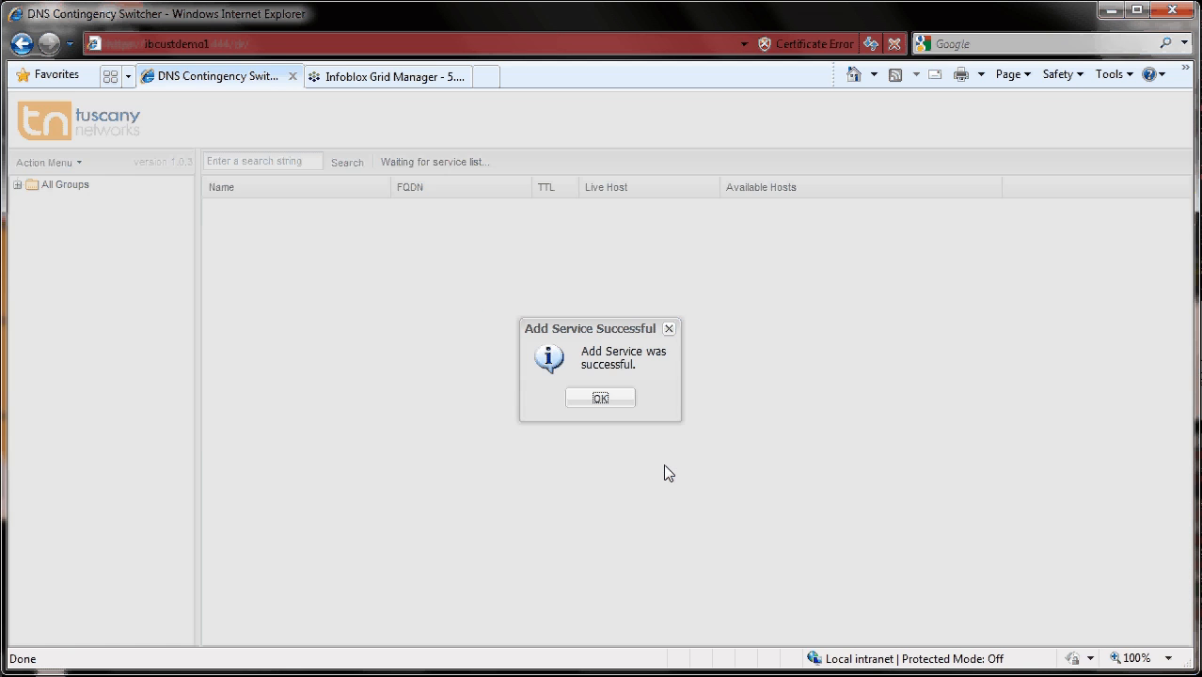
click(613, 397)
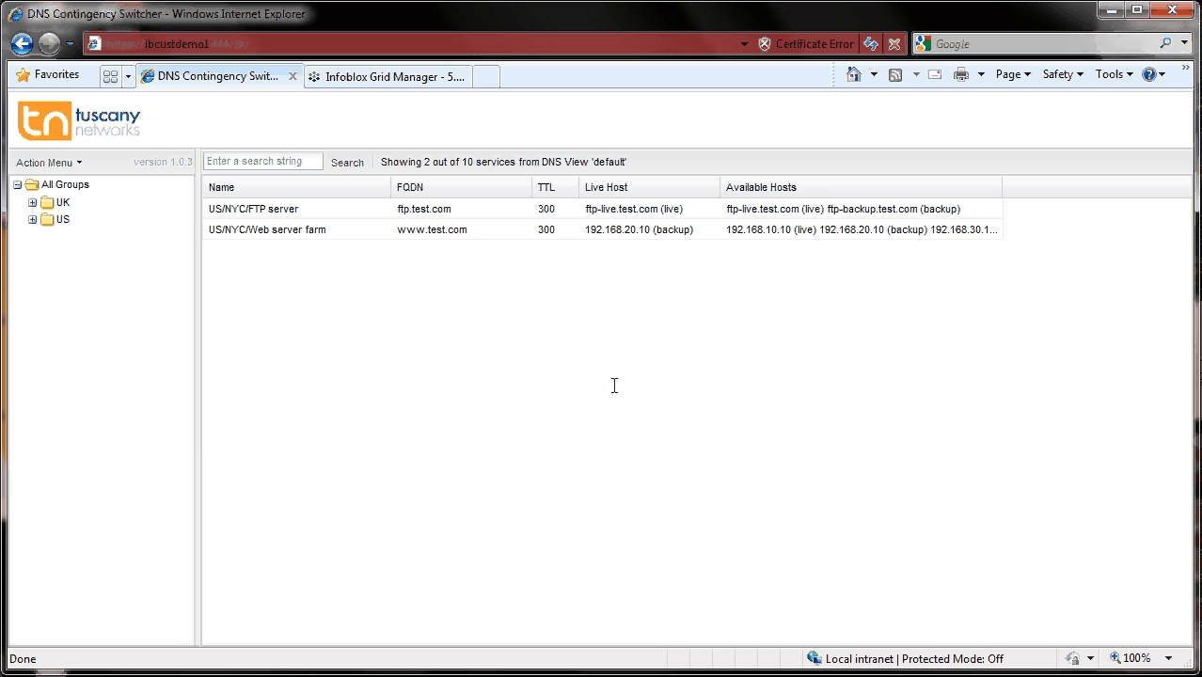
- Refresh the test.com records in Infoblox Grid Manager and inspect the new dr-ftp TXT and ftp CNAME records
click(344, 79)
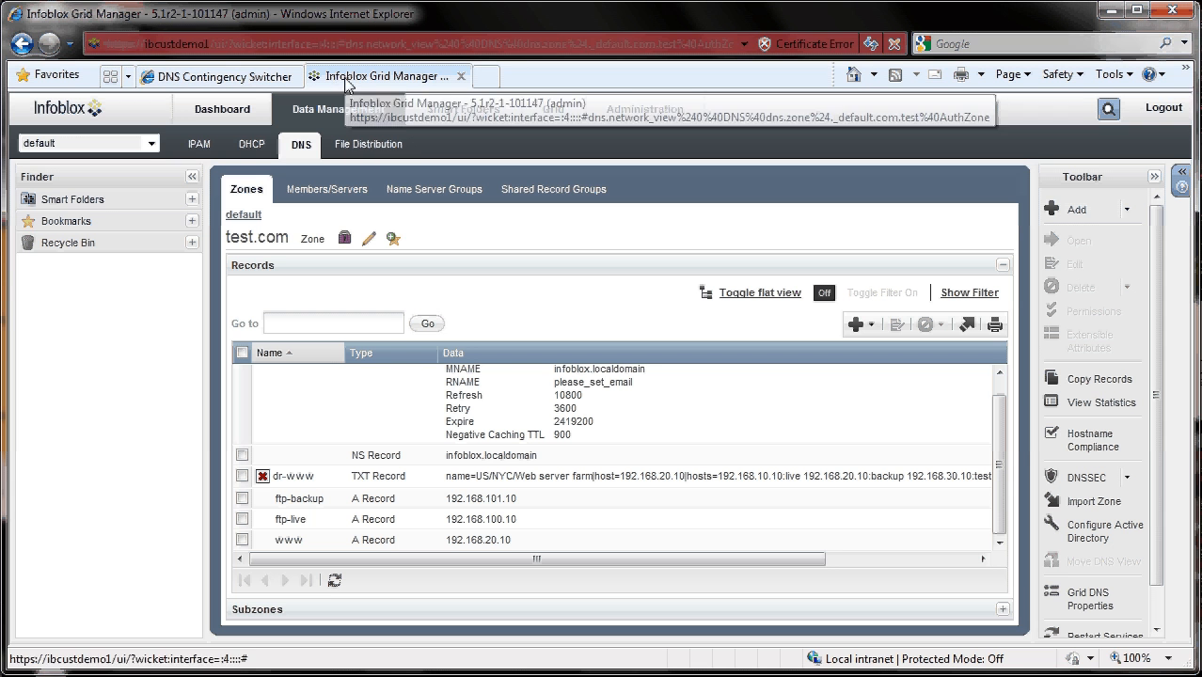
click(335, 581)
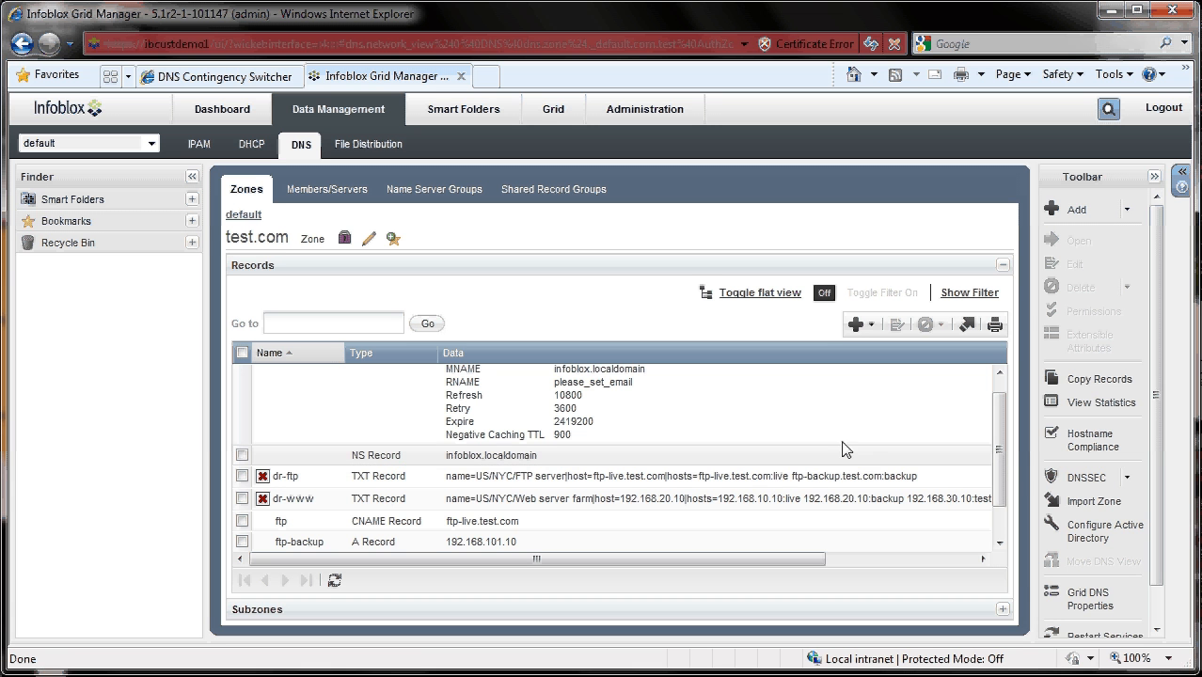
drag(1002, 459, 1002, 486)
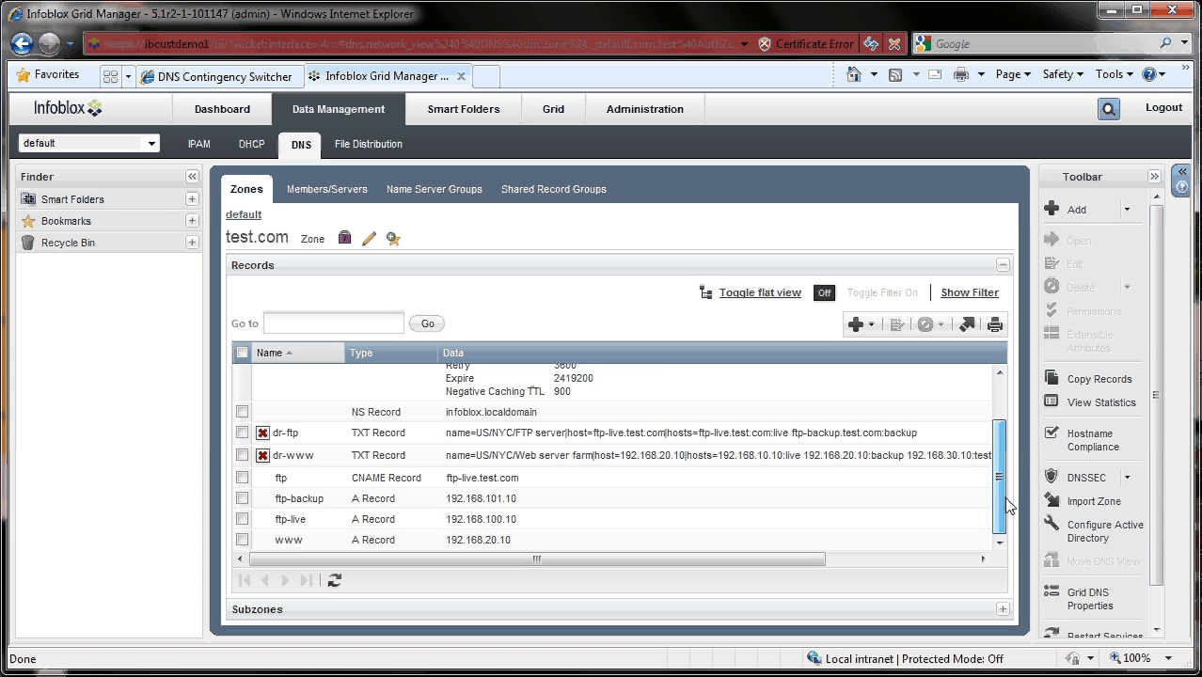
click(334, 481)
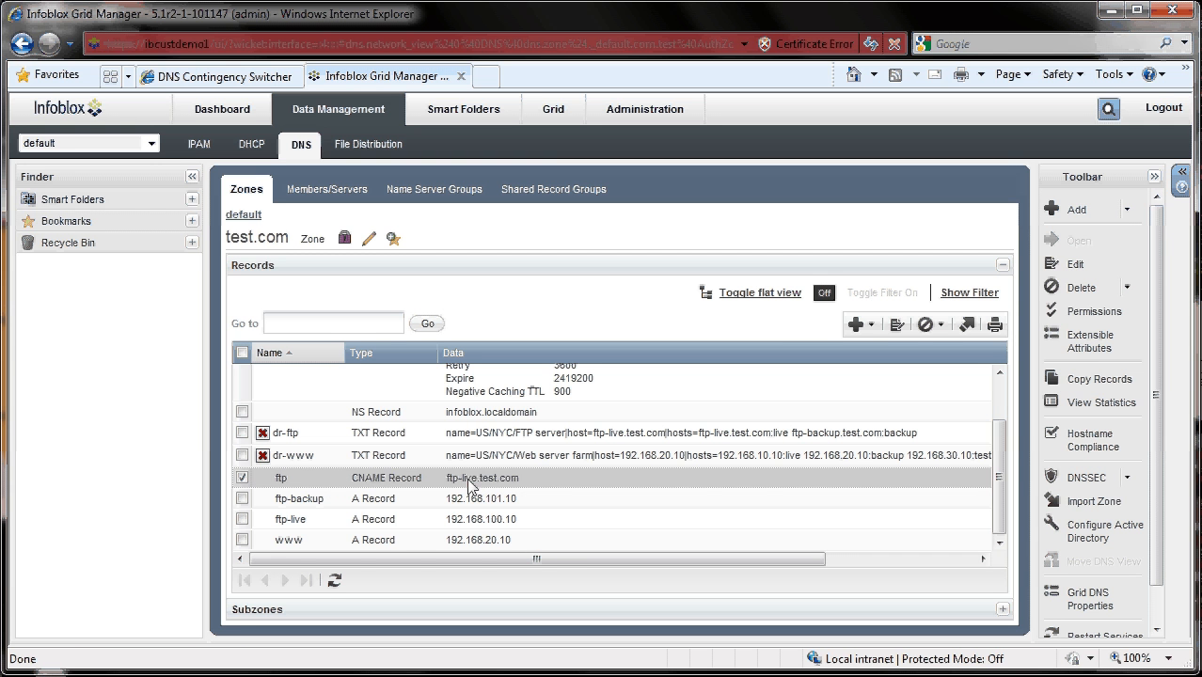
click(211, 76)
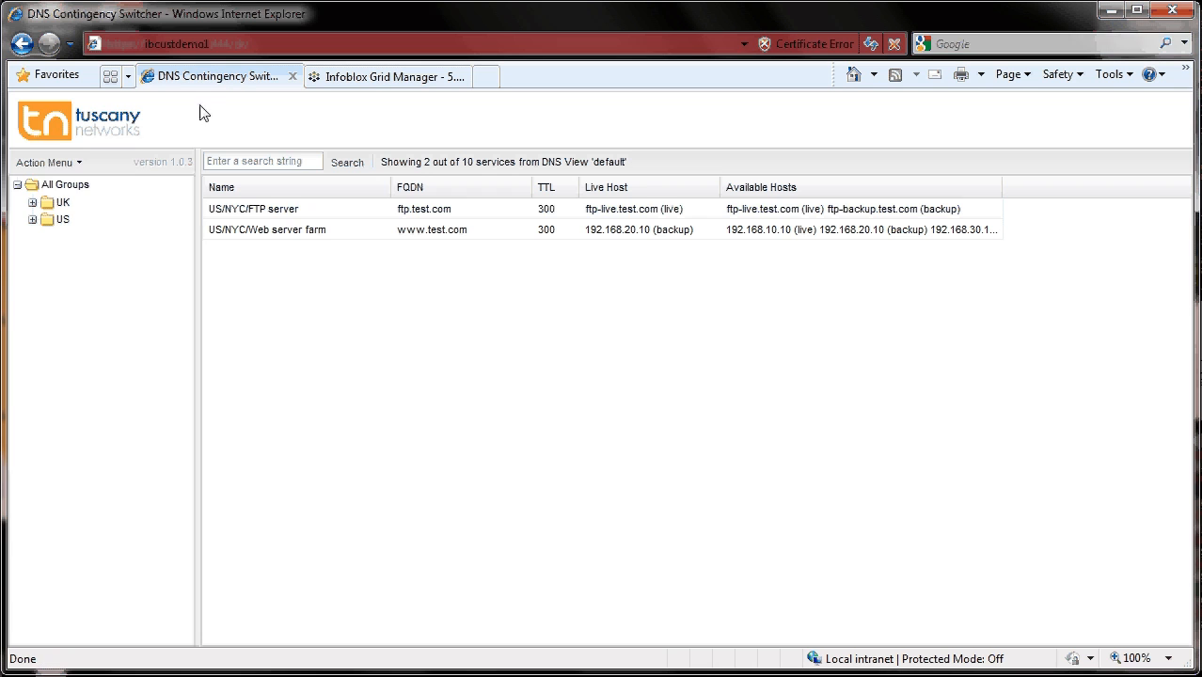
- Switch the US/NYC/FTP server service to the backup tag
click(263, 215)
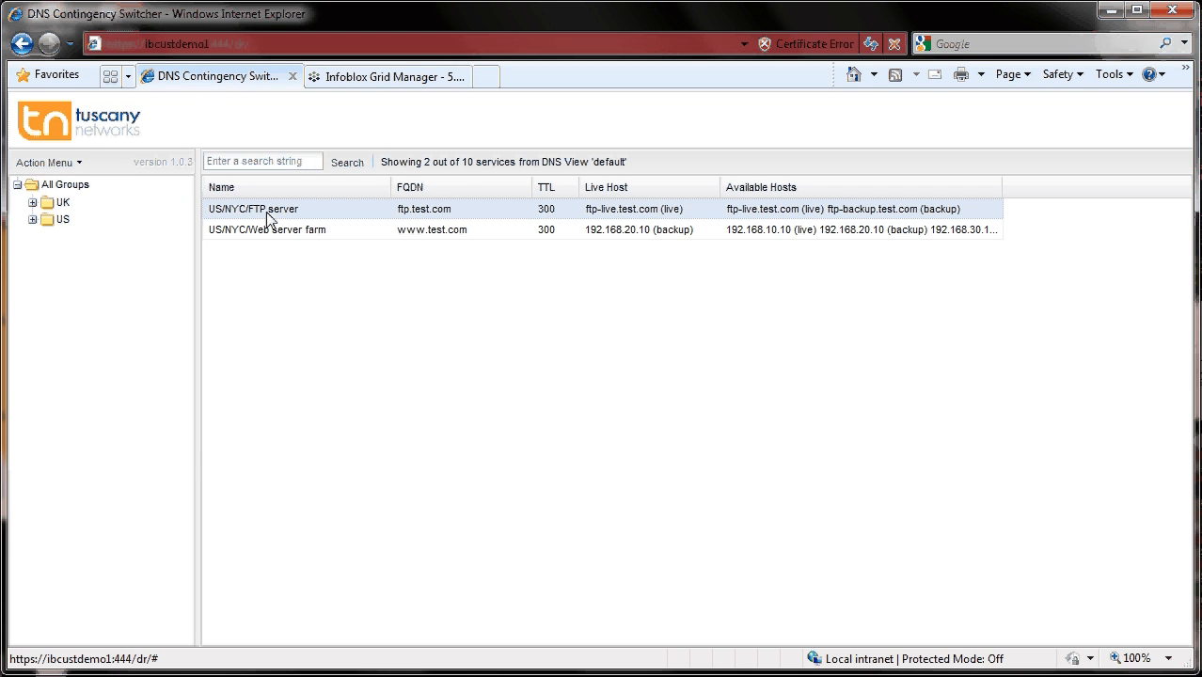
click(47, 163)
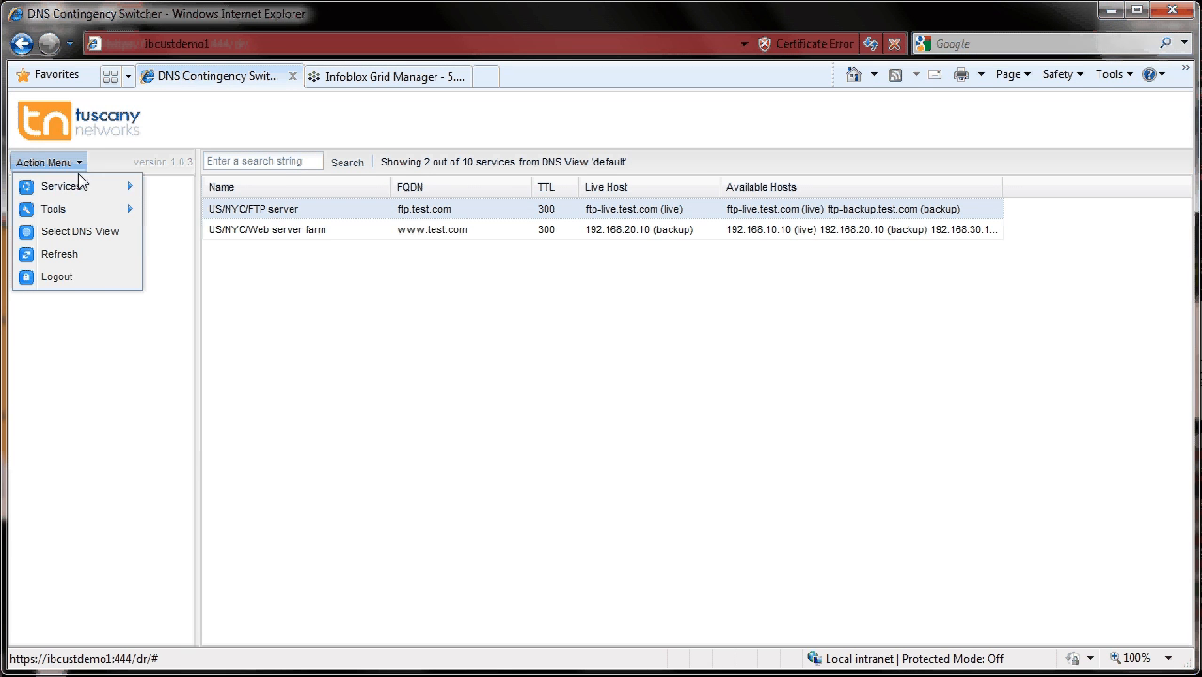
mouse_move(101, 191)
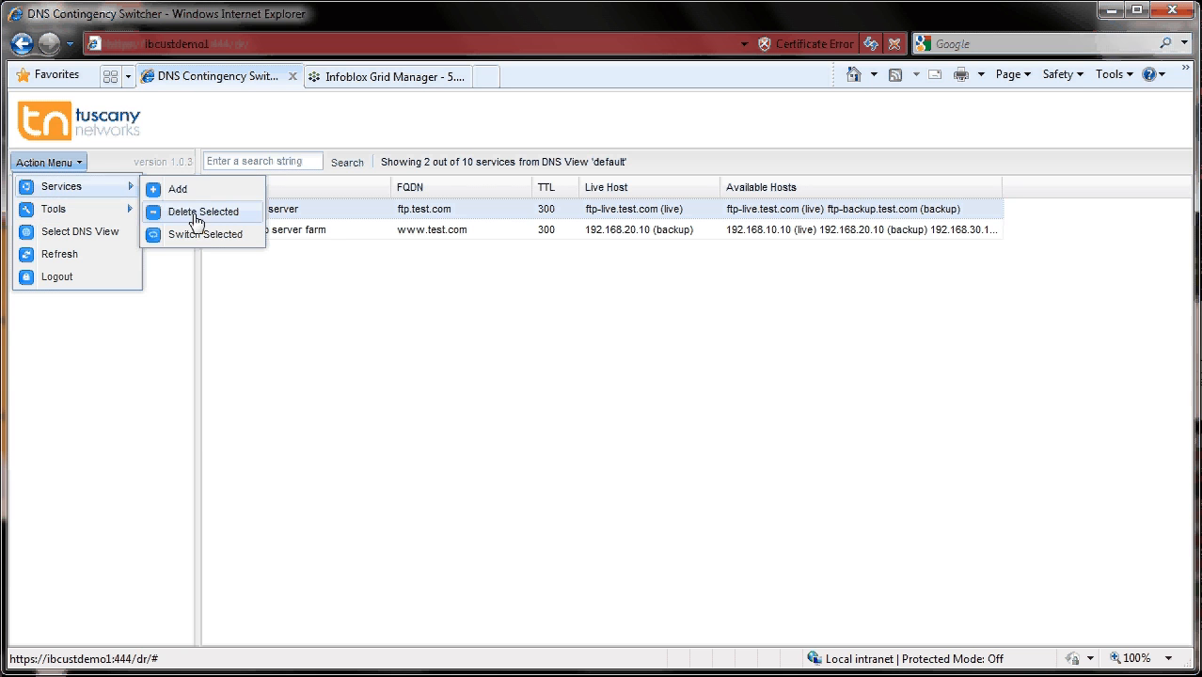
click(215, 237)
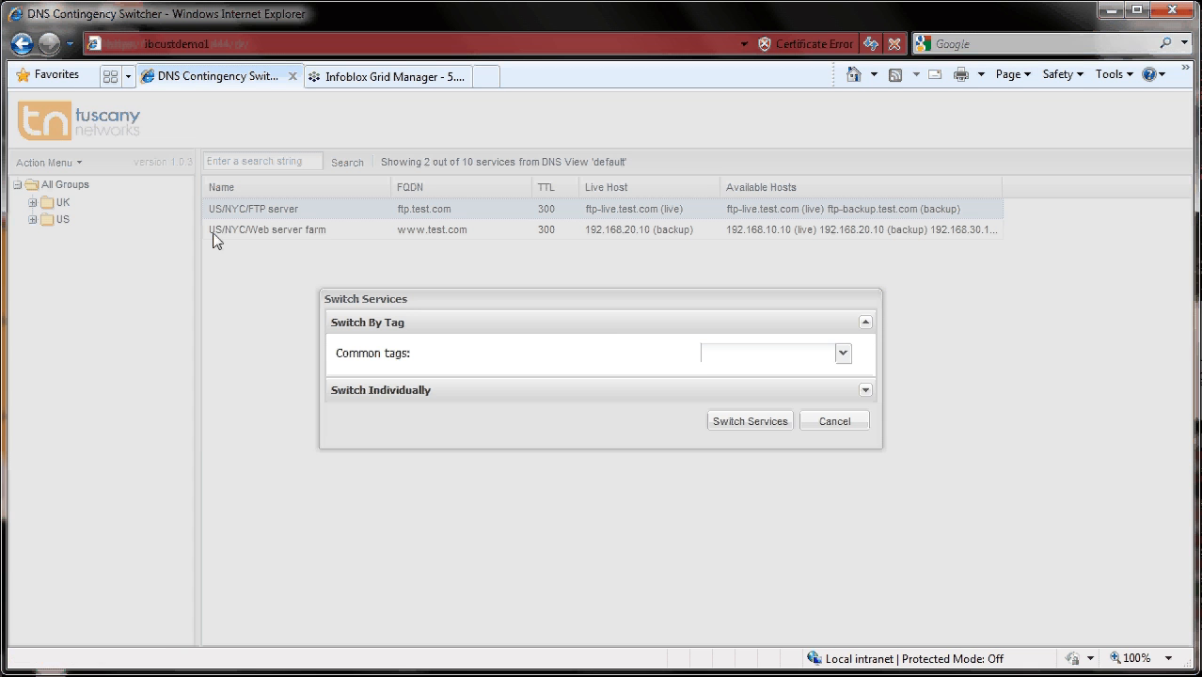
click(845, 355)
click(750, 392)
click(748, 420)
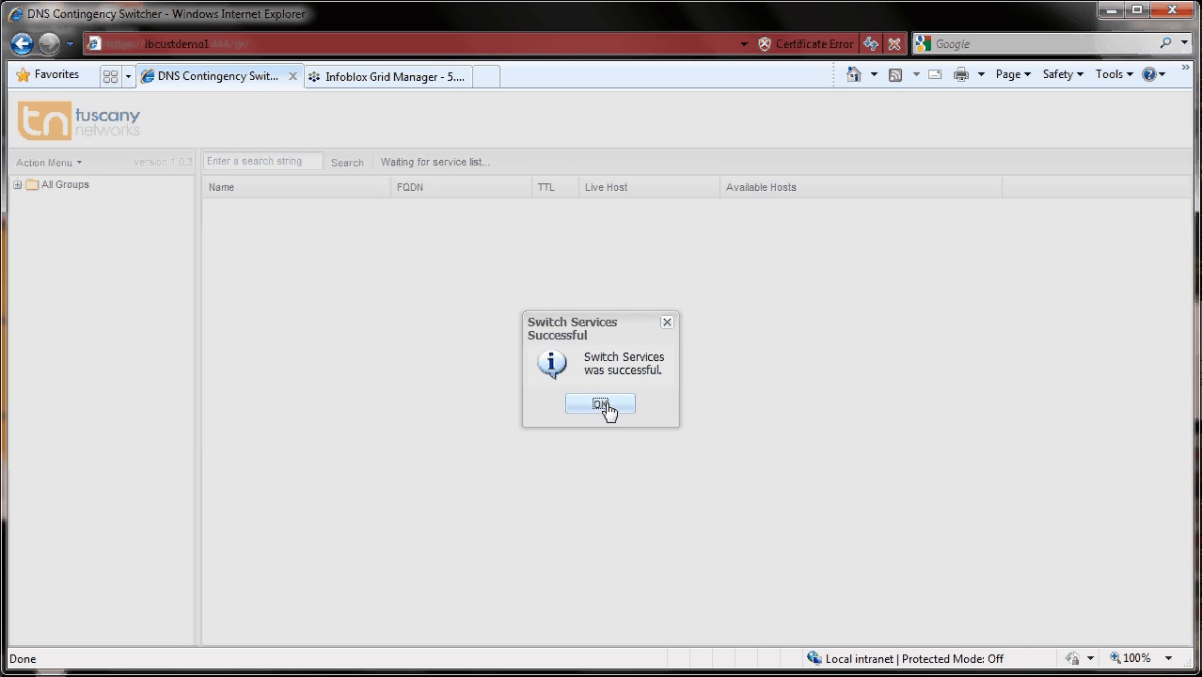
click(606, 402)
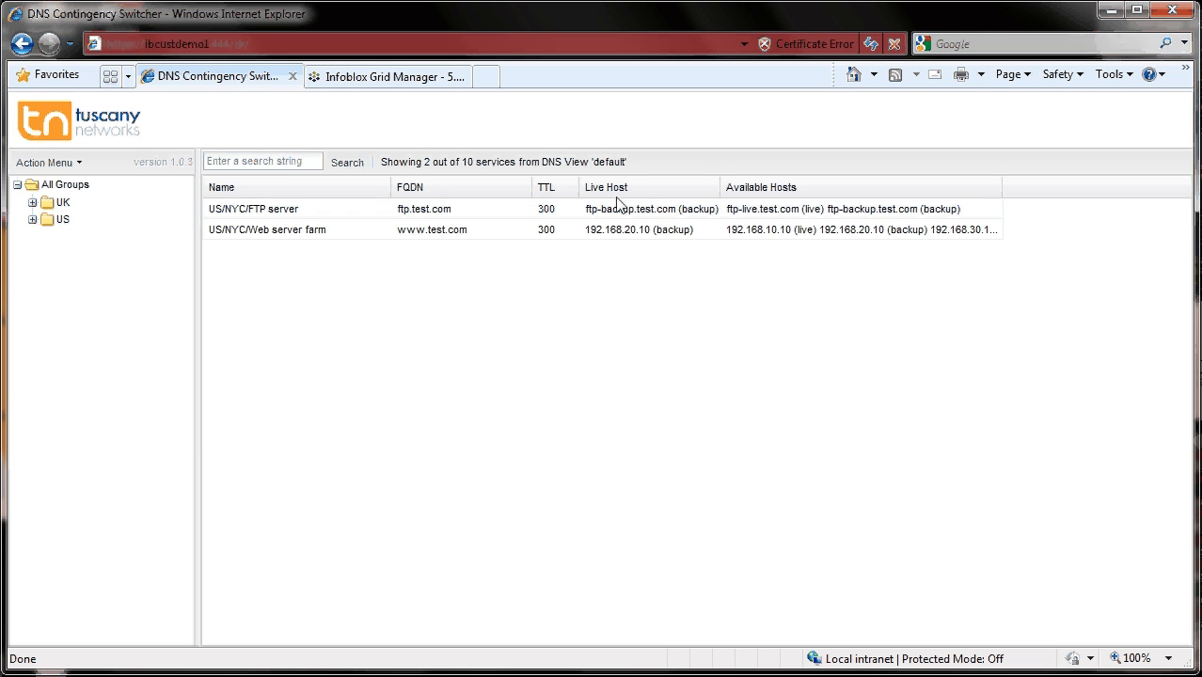
- Refresh the Infoblox zone records to check the ftp CNAME target
click(367, 77)
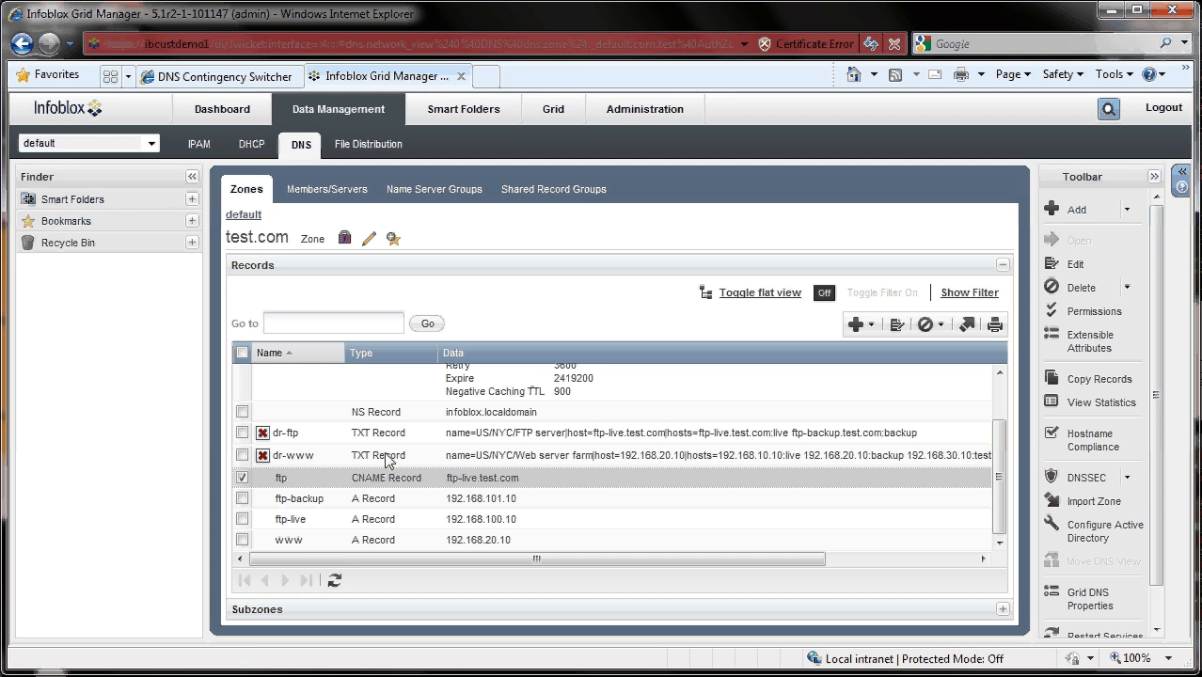
click(334, 580)
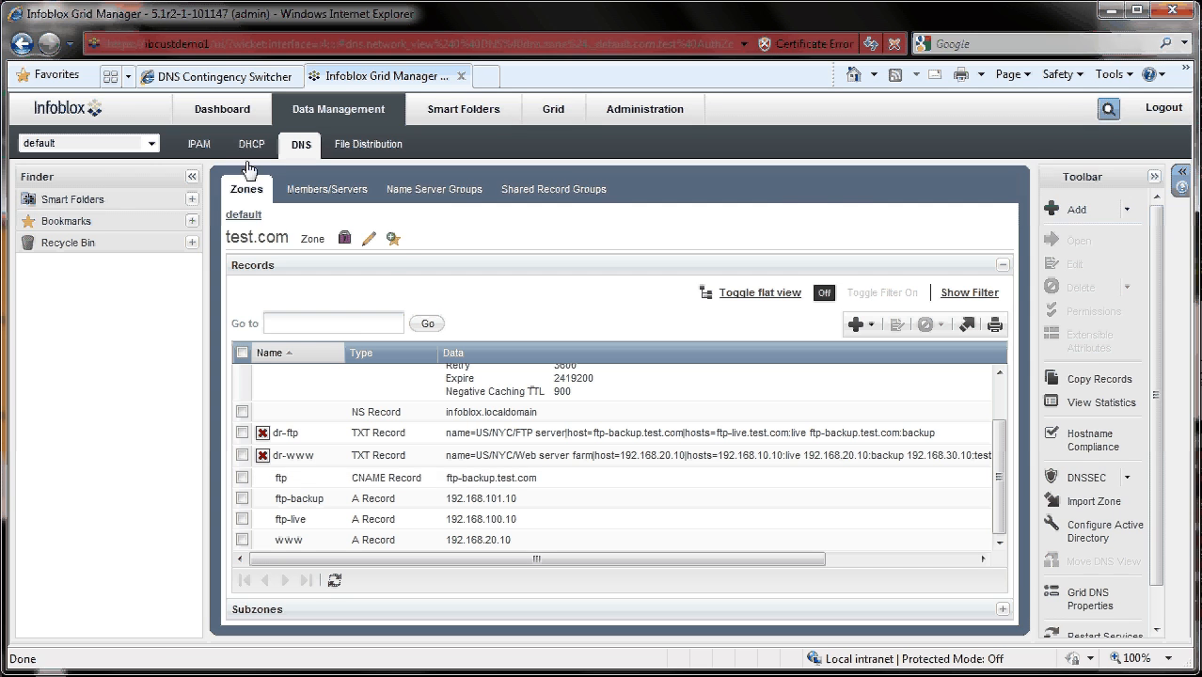
click(200, 83)
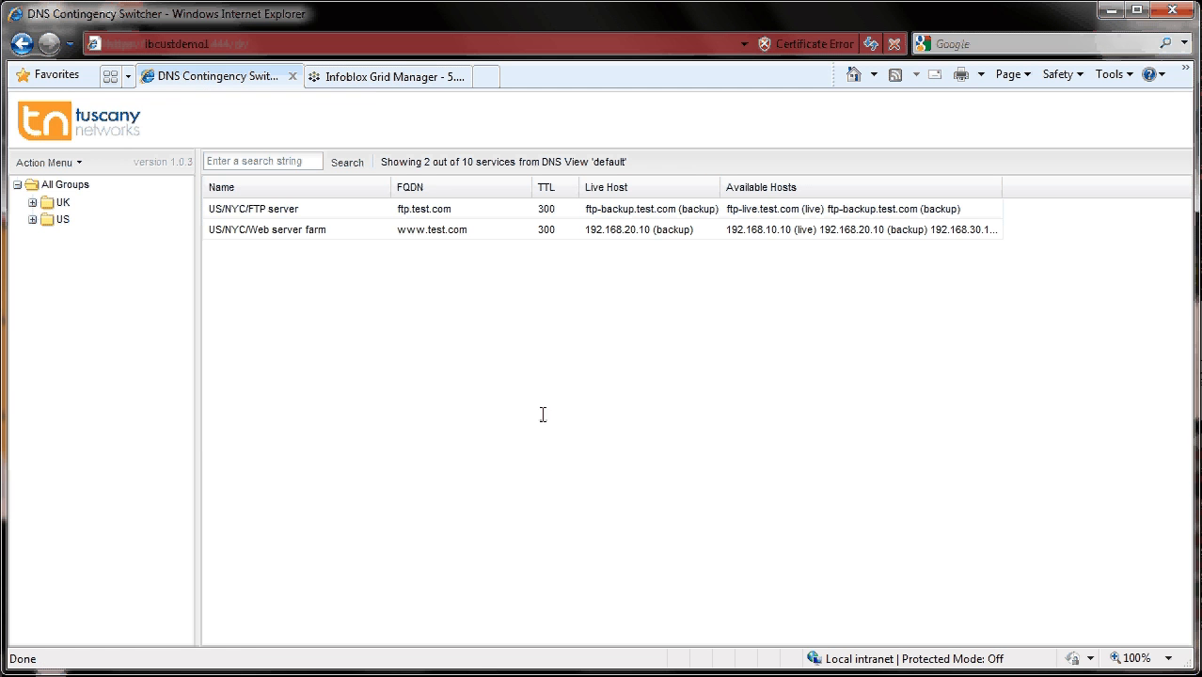
- Switch both US/NYC services, FTP server and Web server farm, to the live tag
click(244, 208)
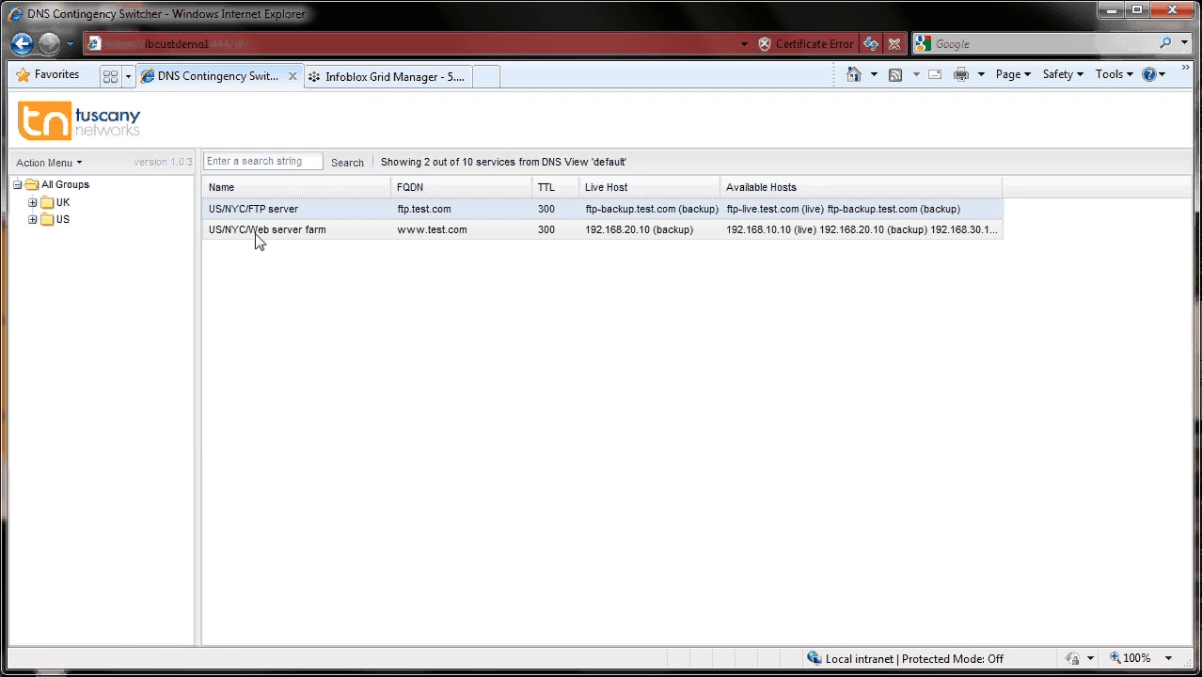
ctrl+click(258, 231)
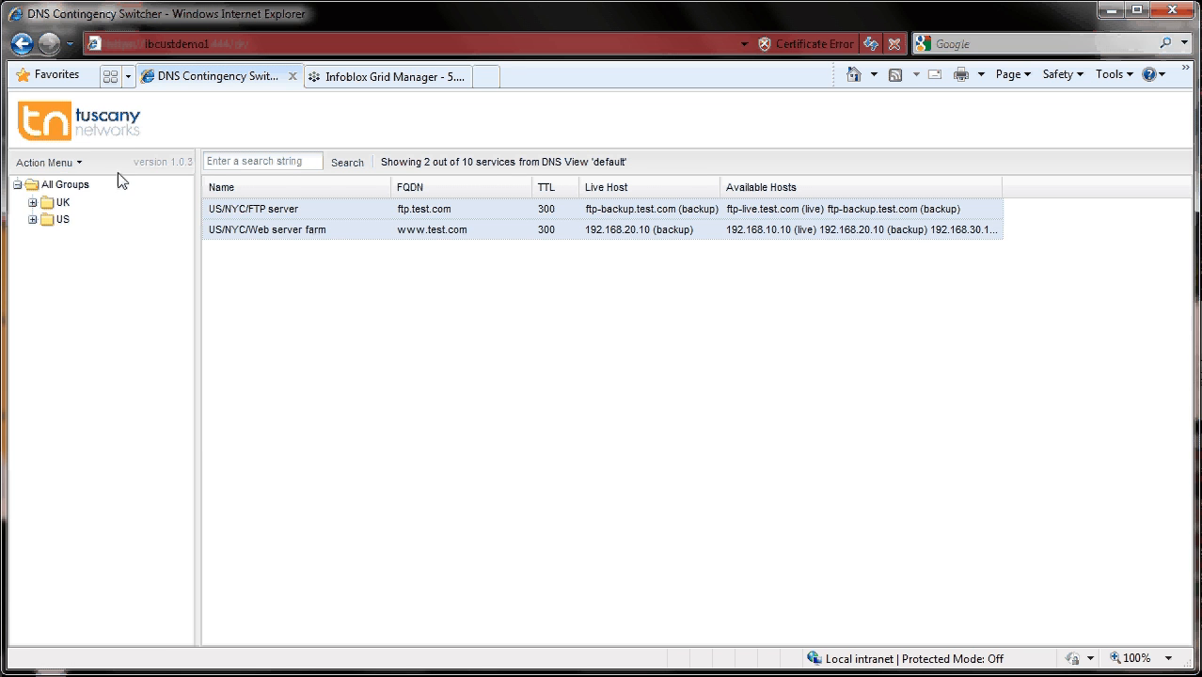
click(73, 166)
mouse_move(75, 185)
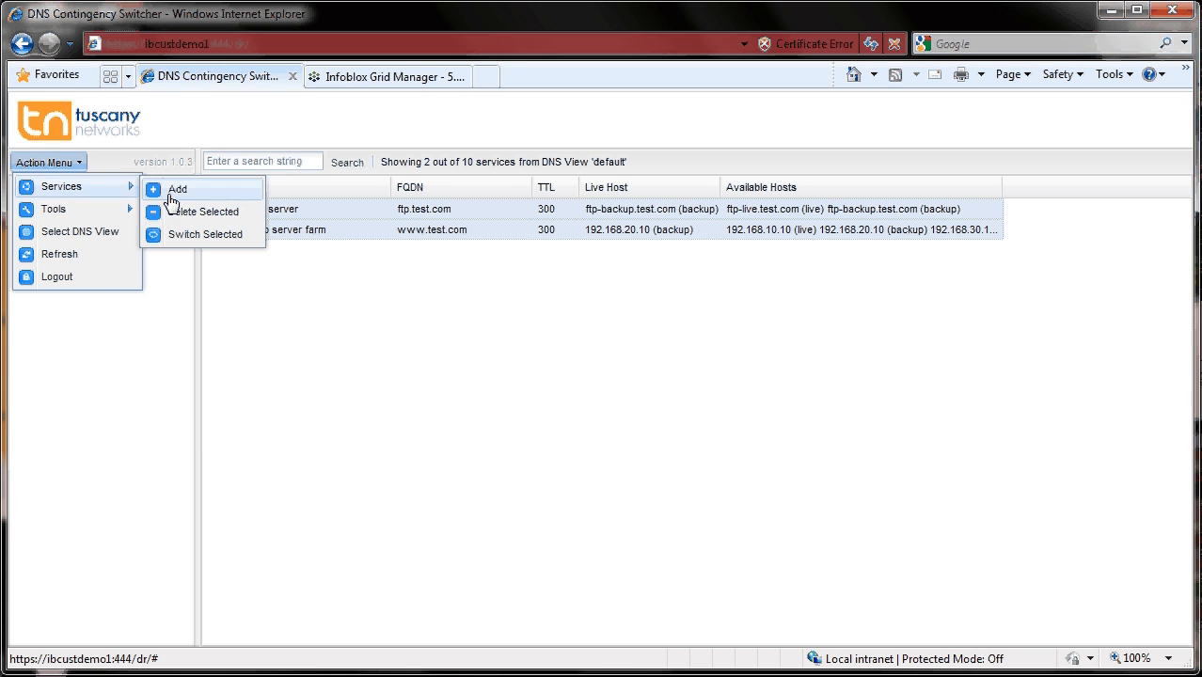
click(206, 235)
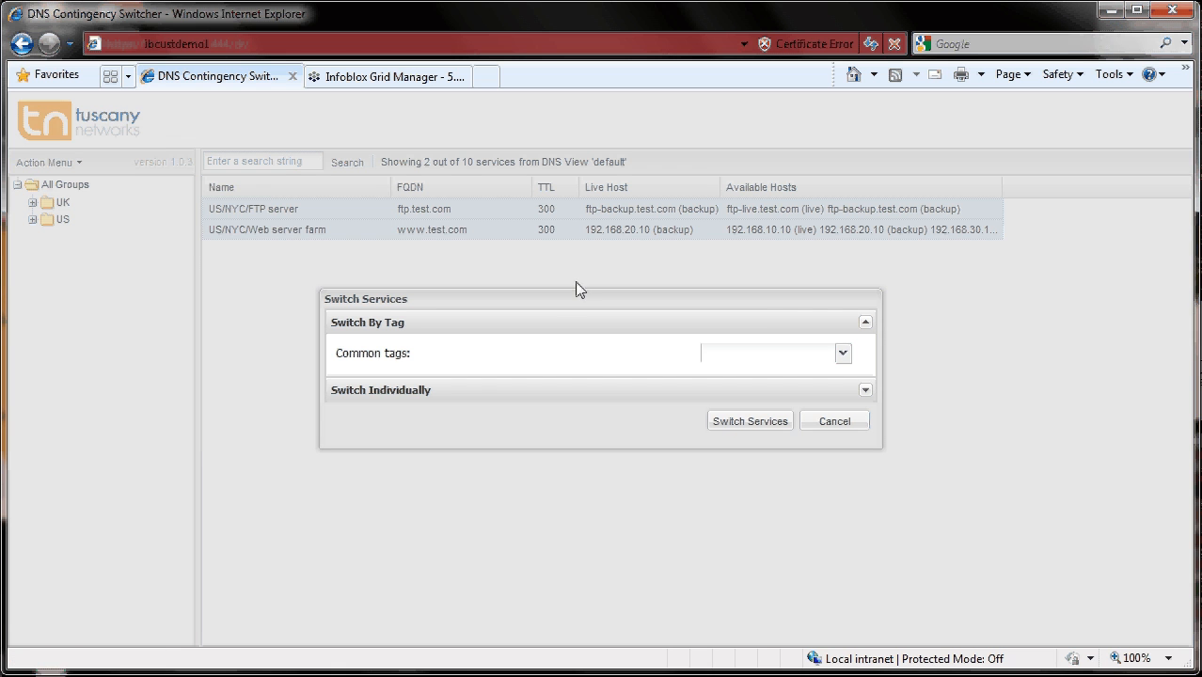
click(843, 353)
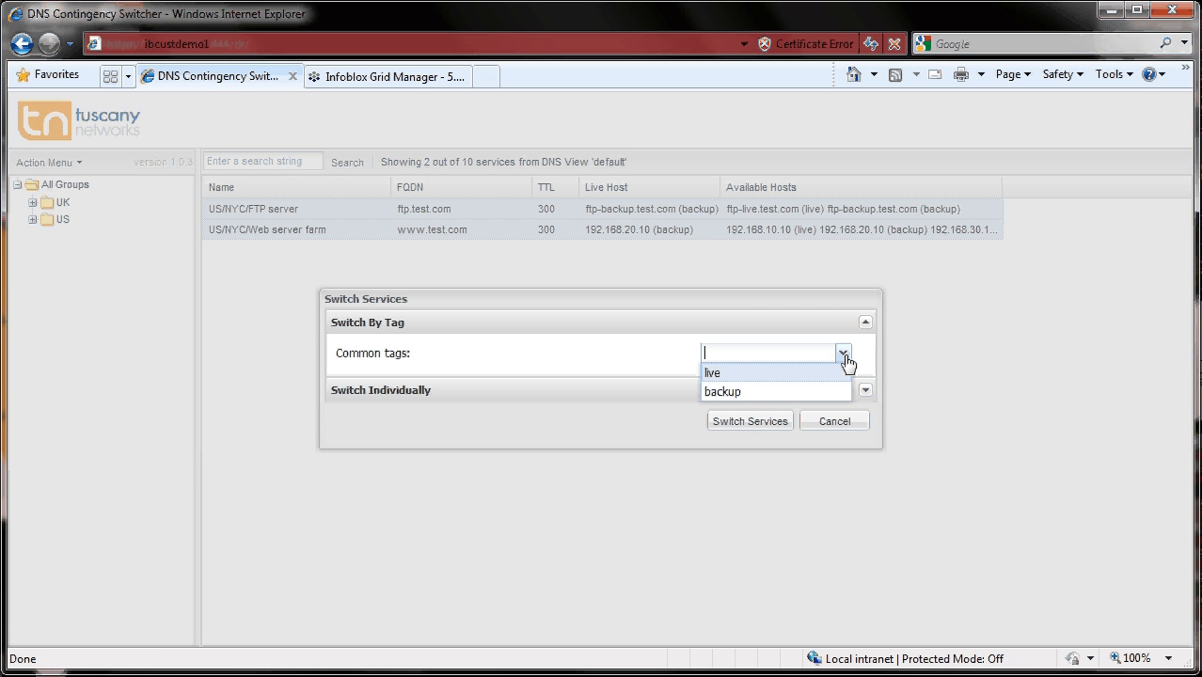
click(713, 372)
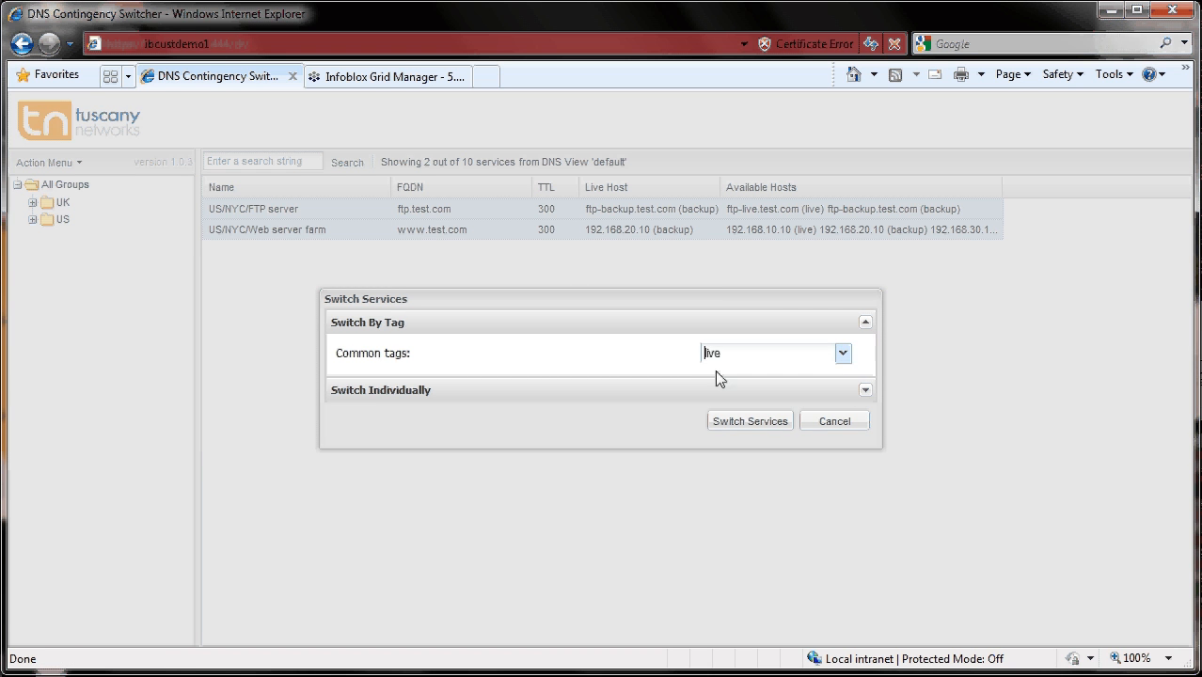
click(866, 390)
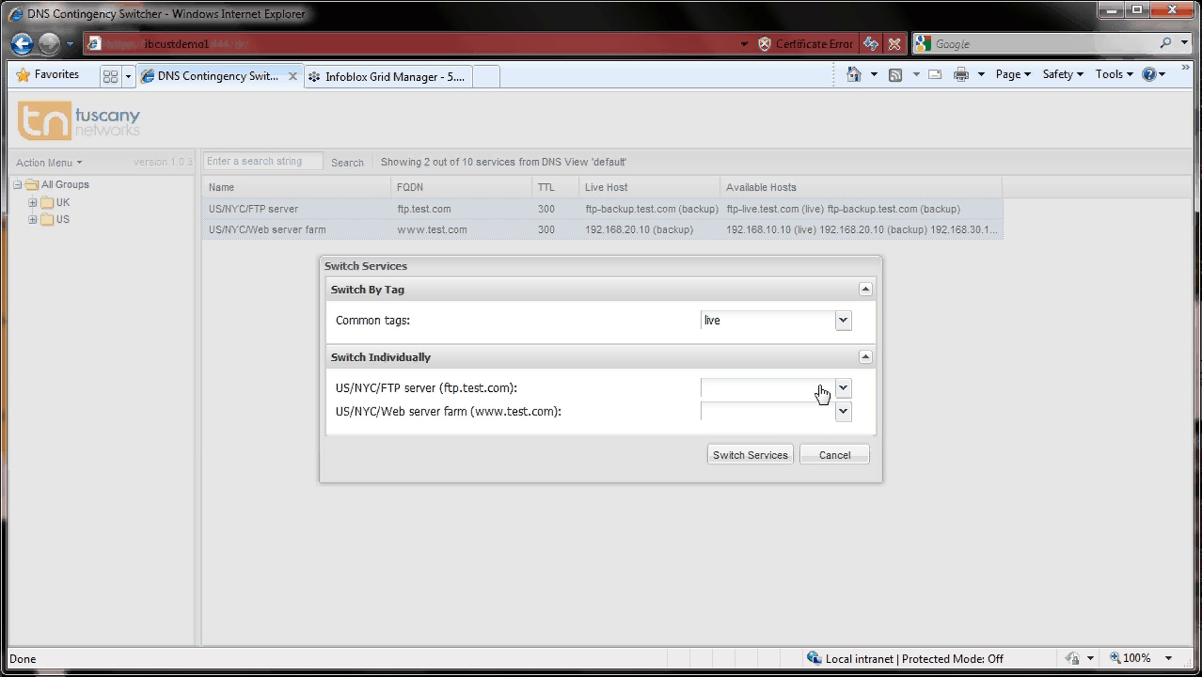
click(839, 391)
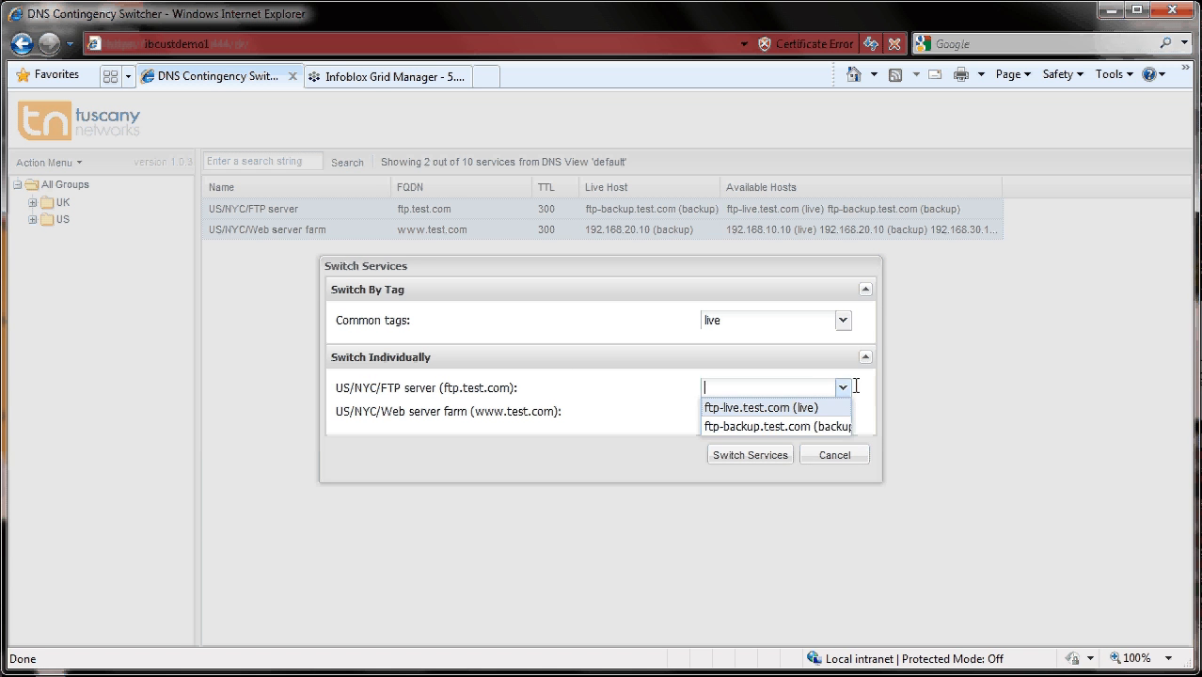
click(842, 392)
click(846, 413)
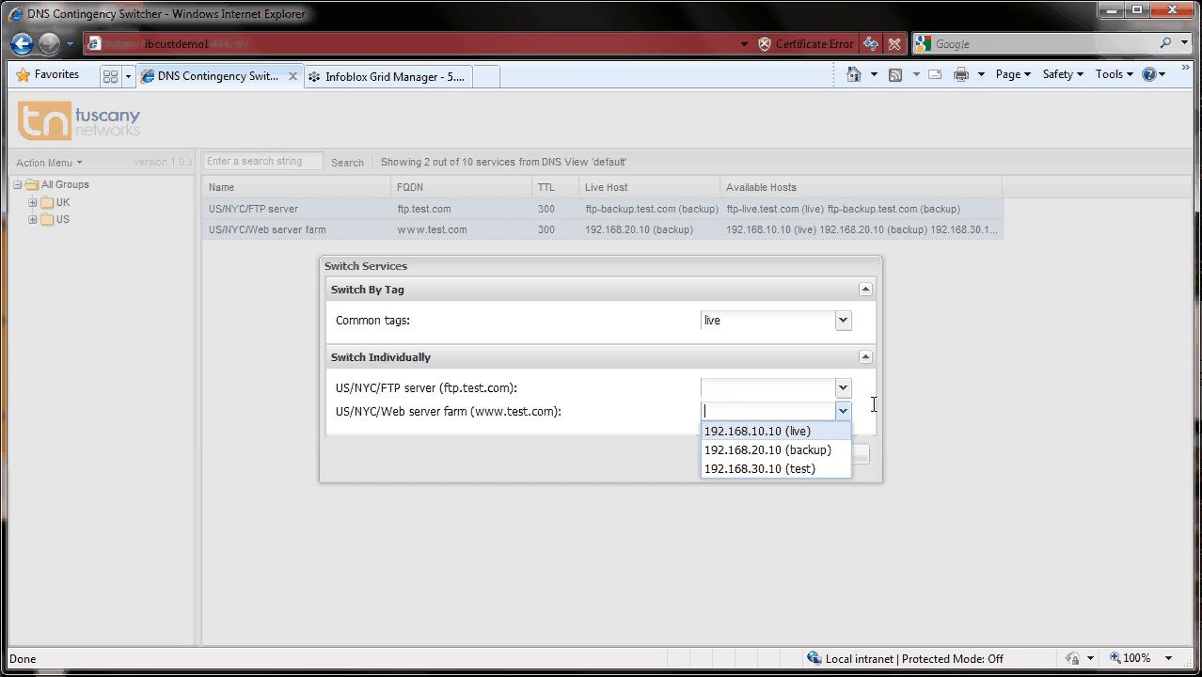
click(873, 404)
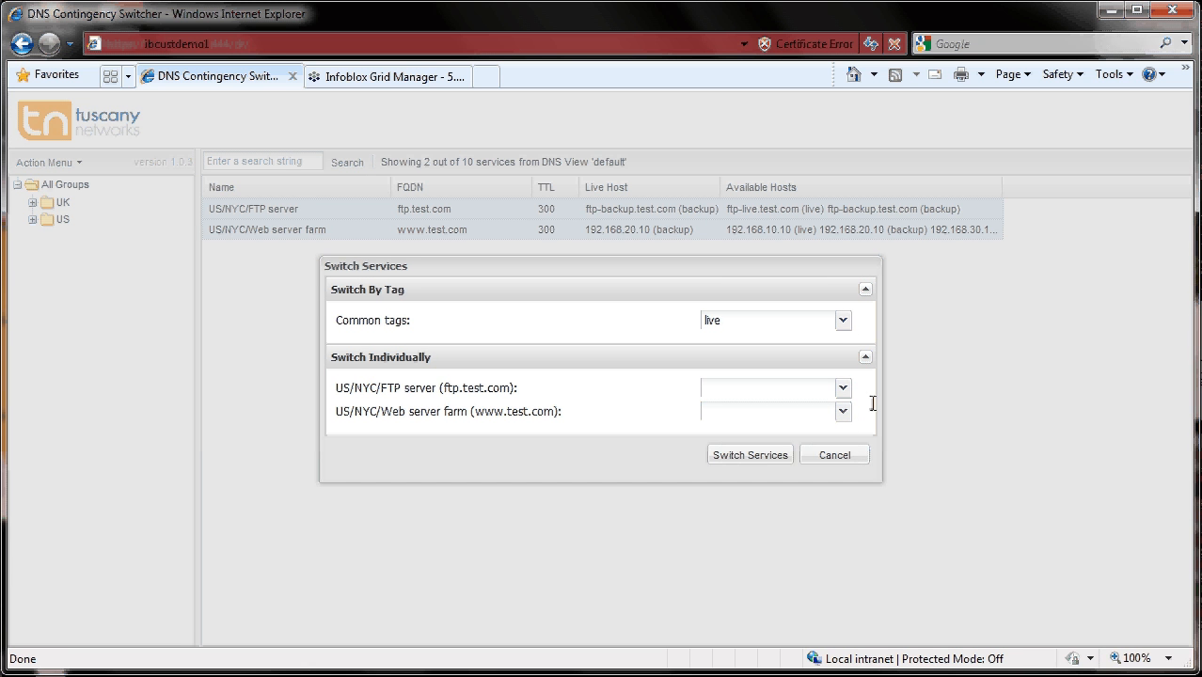
click(727, 456)
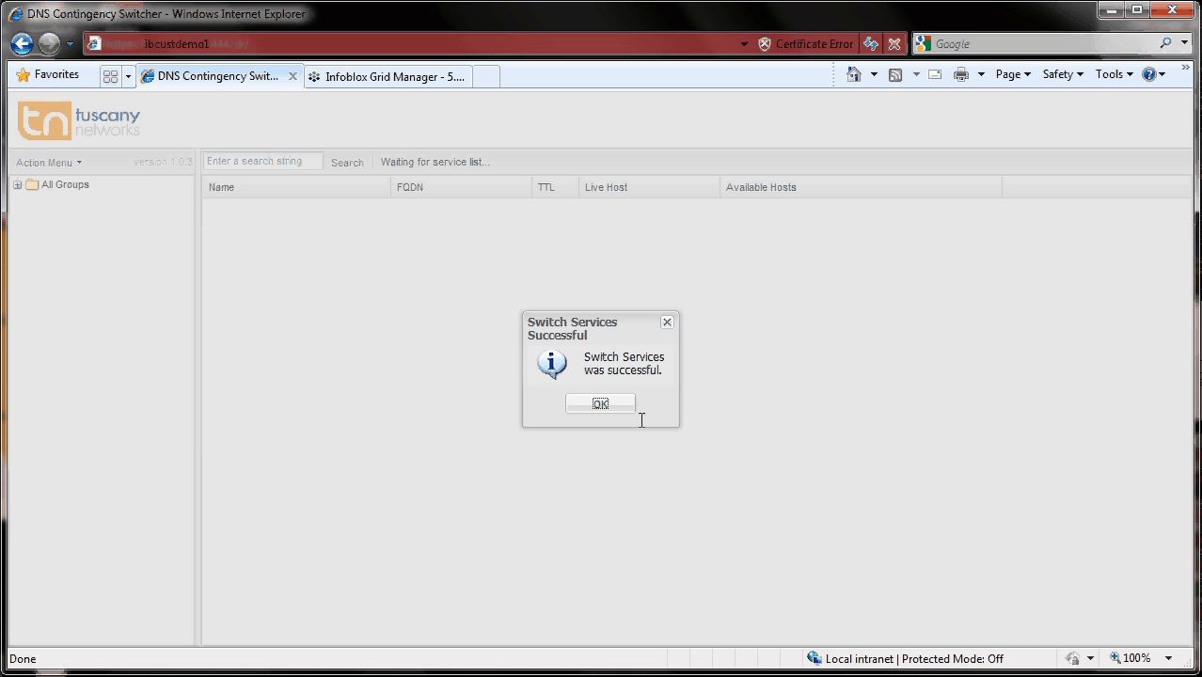
click(600, 404)
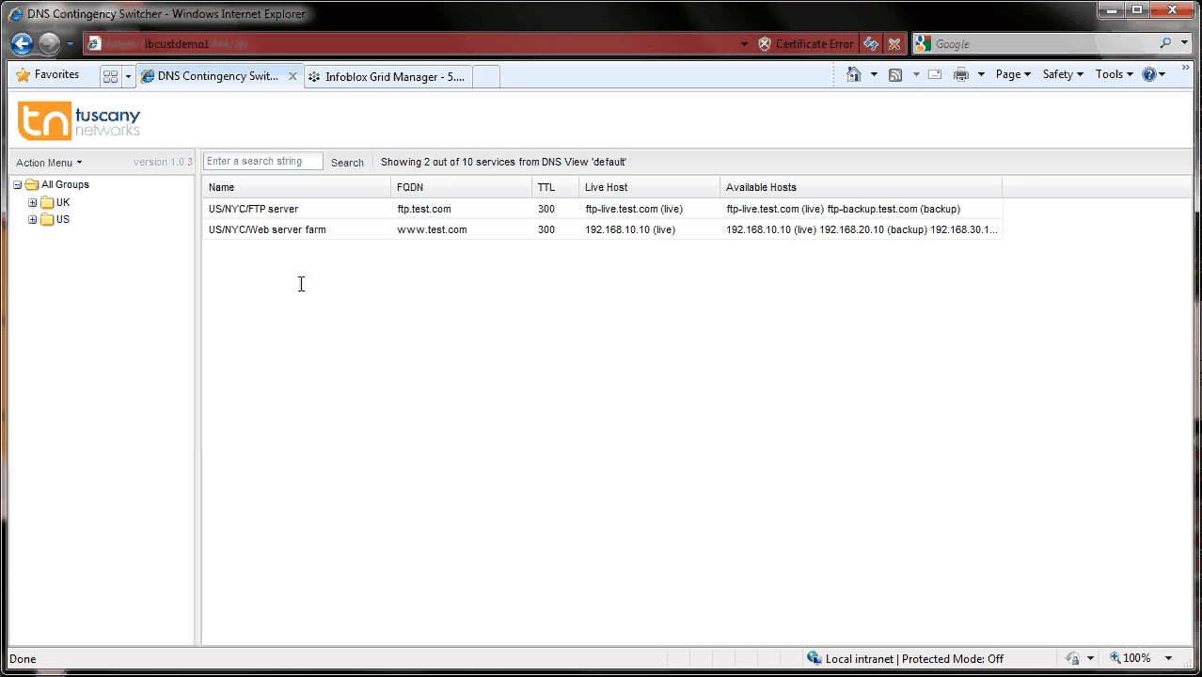
- Export the services list and copy the US/NYC/FTP server line
click(47, 163)
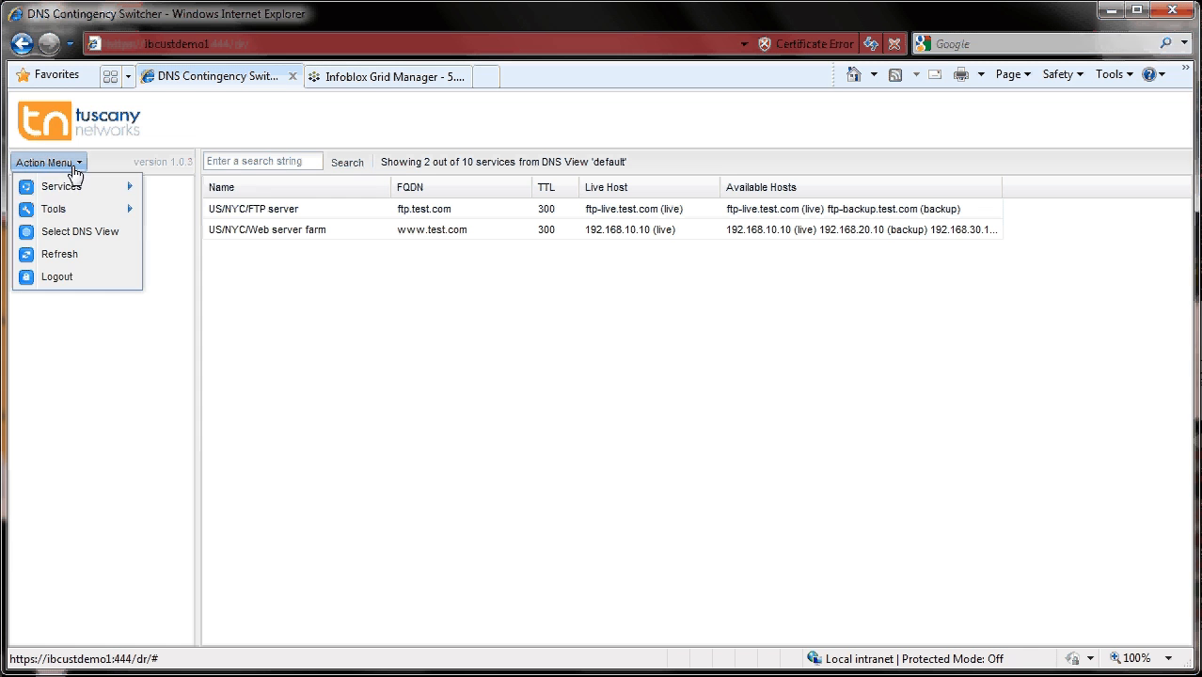
mouse_move(75, 209)
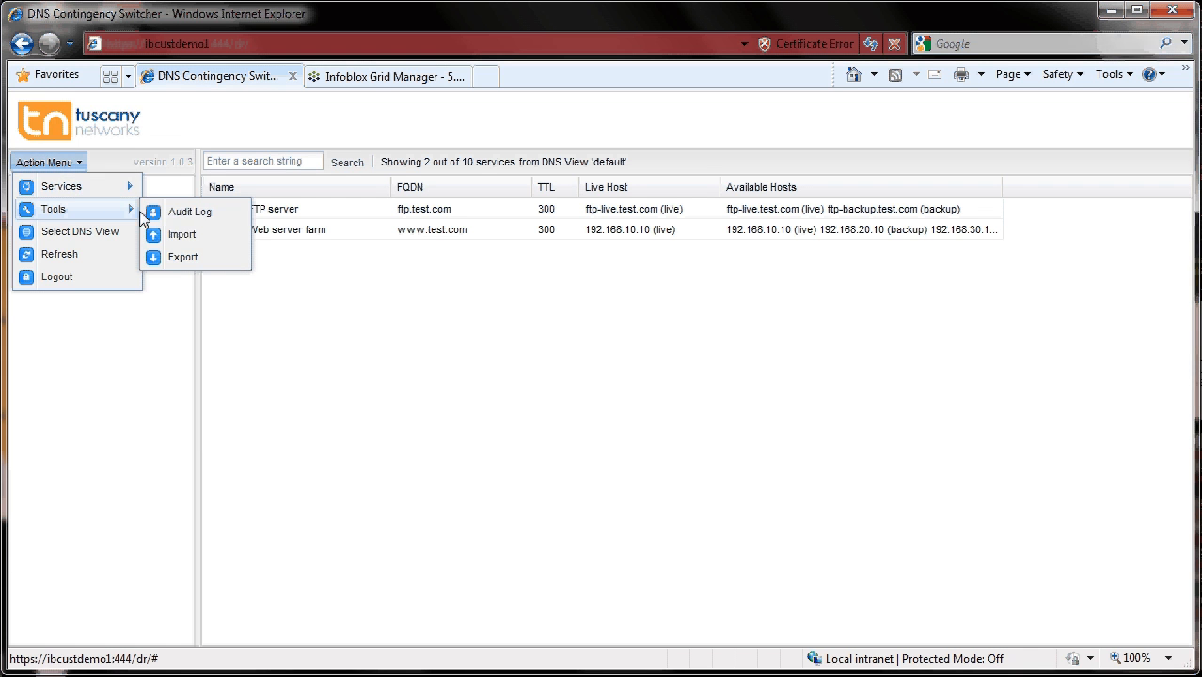
click(209, 259)
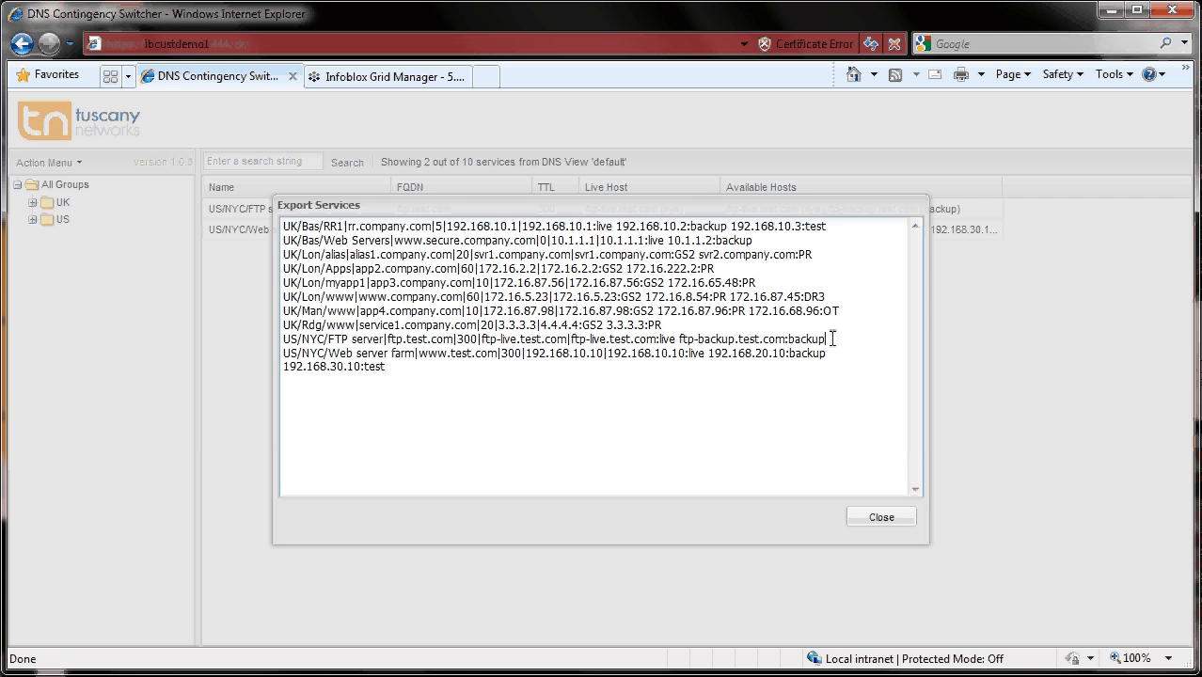
drag(833, 340, 271, 344)
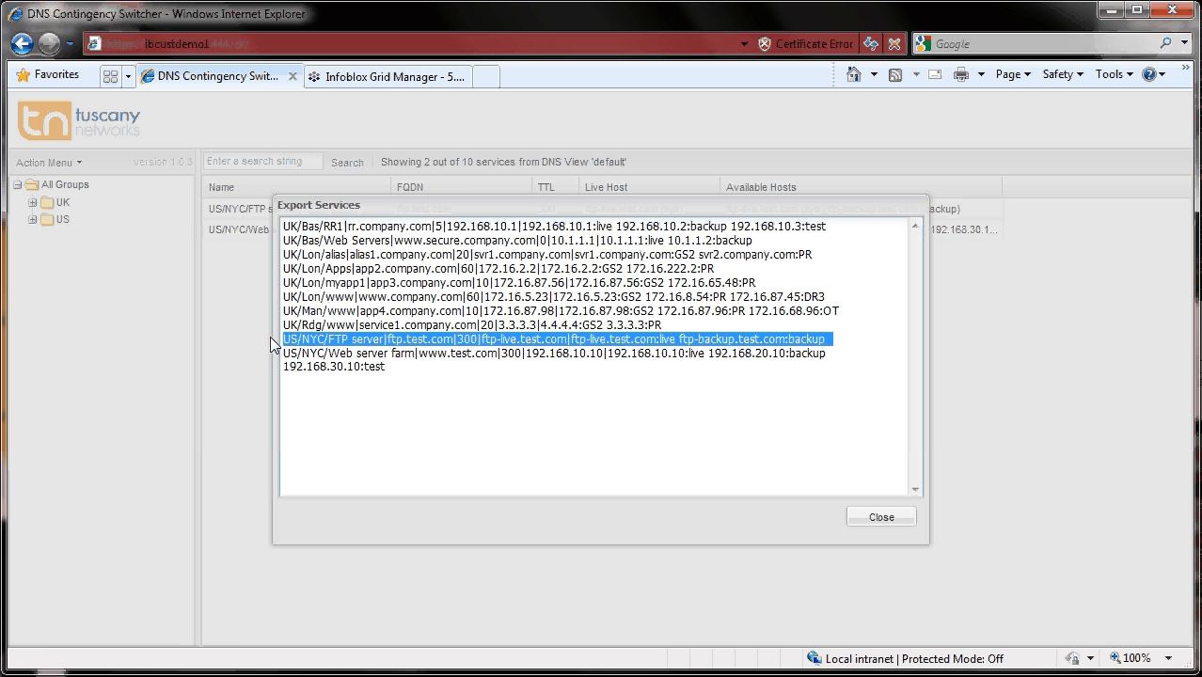
right_click(385, 344)
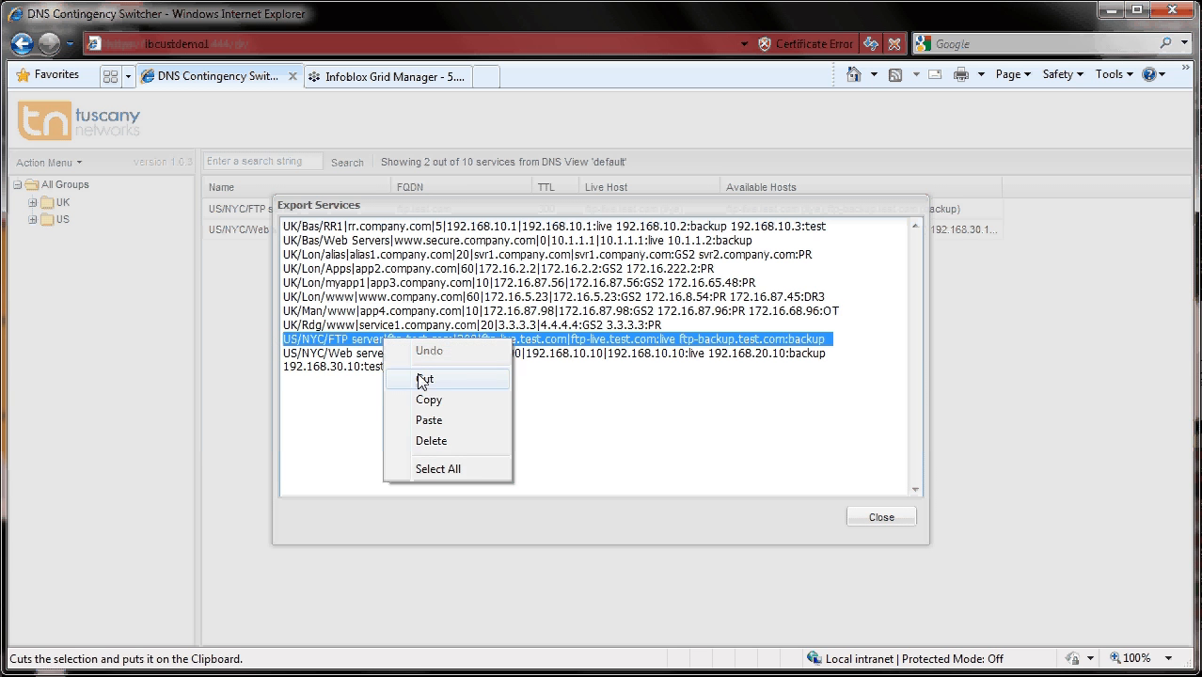
click(429, 399)
click(882, 519)
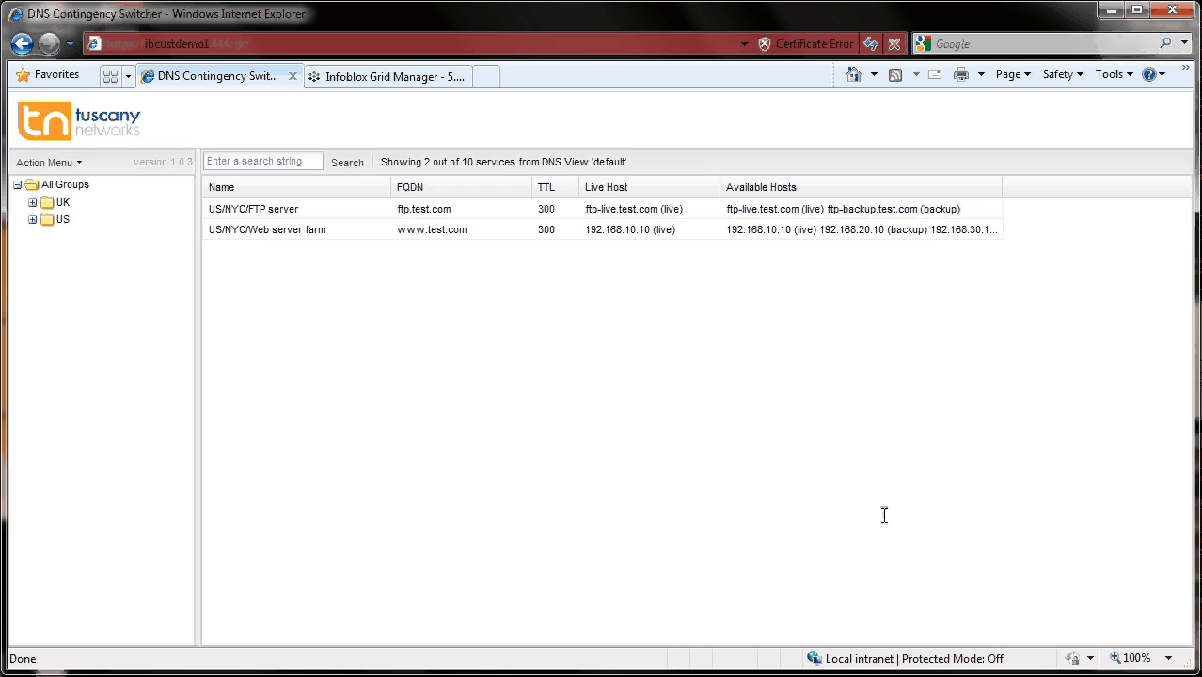
- Open the service import, paste the copied line and rename it US/NYC/TFTP server with FQDN tftp.test.com
click(64, 165)
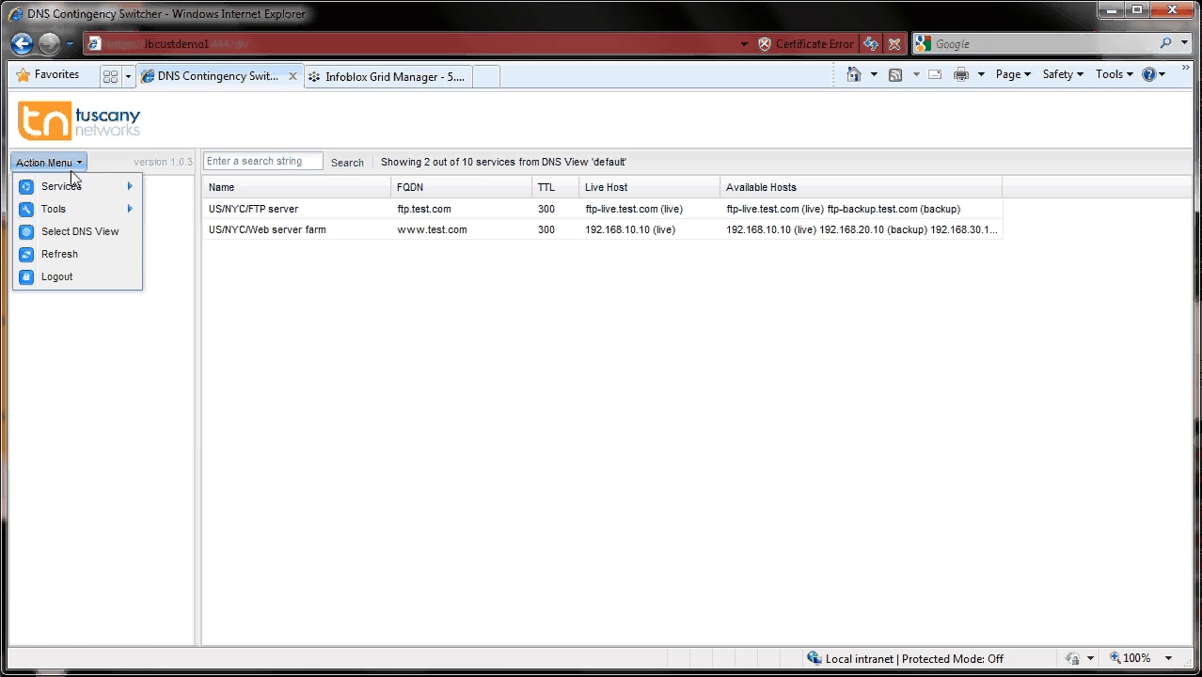
mouse_move(71, 210)
click(192, 239)
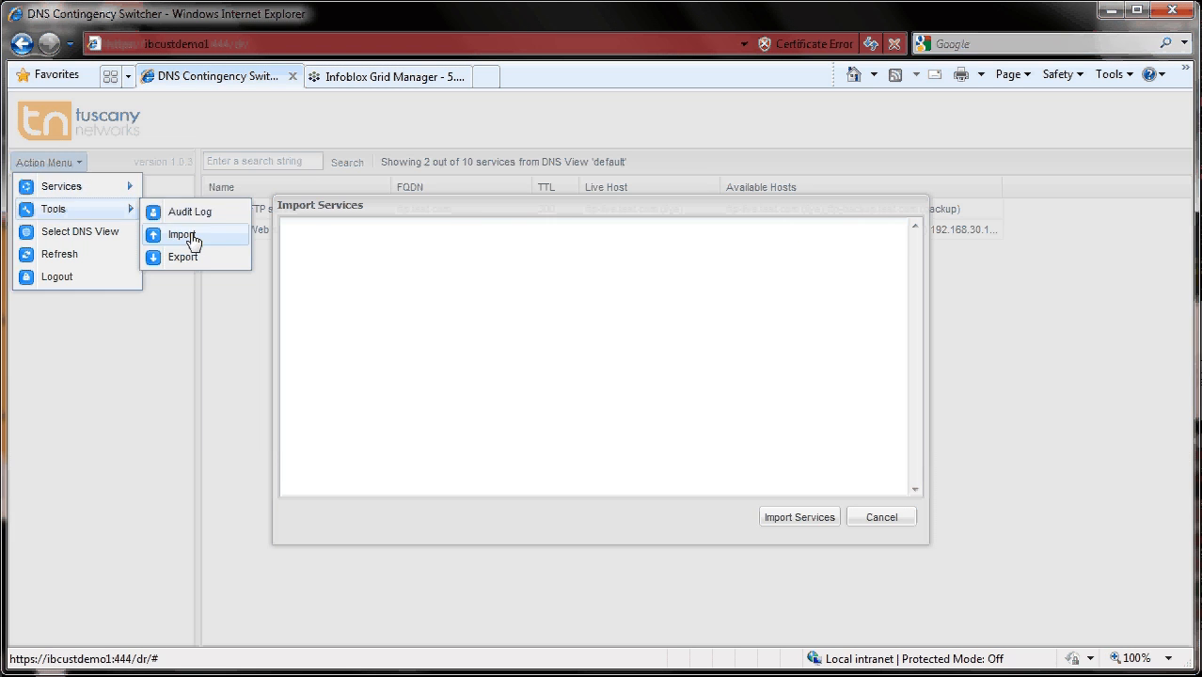
key(ctrl+v)
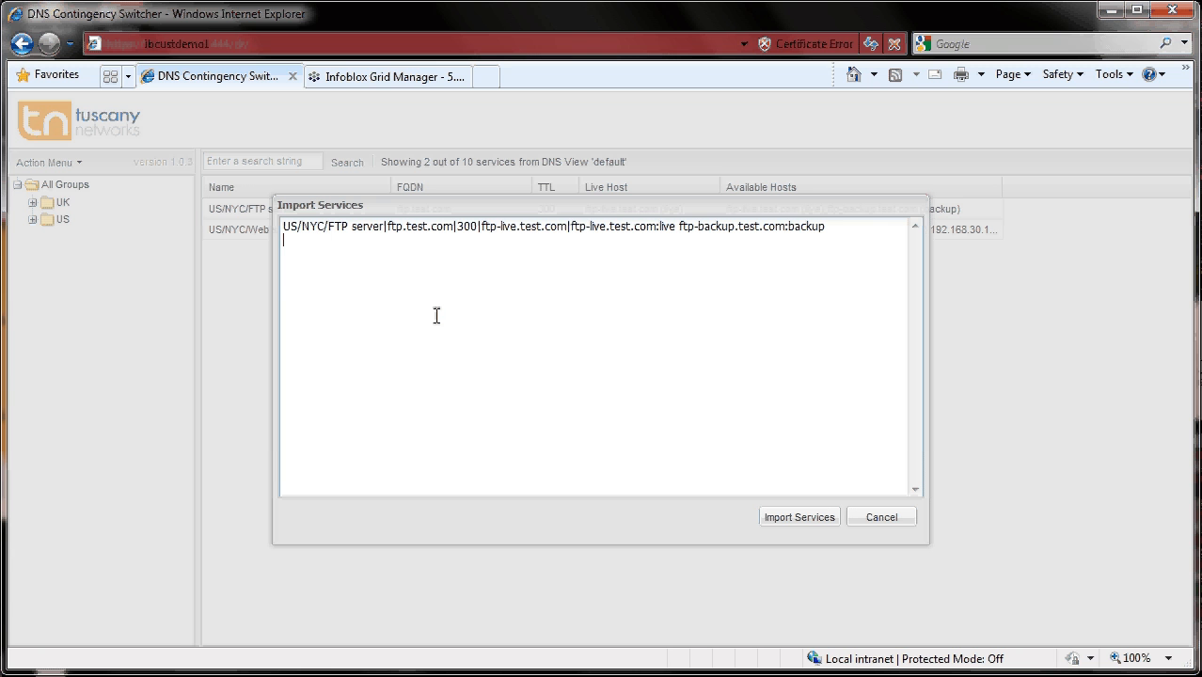
click(327, 230)
text(T)
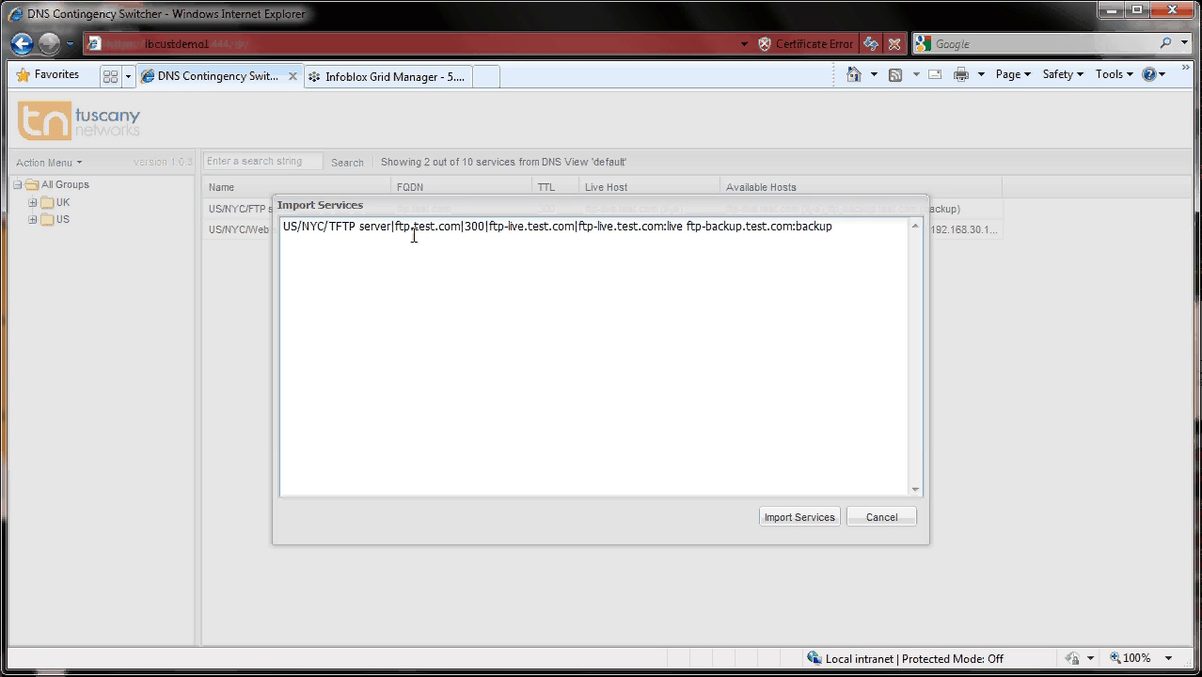
text(t)
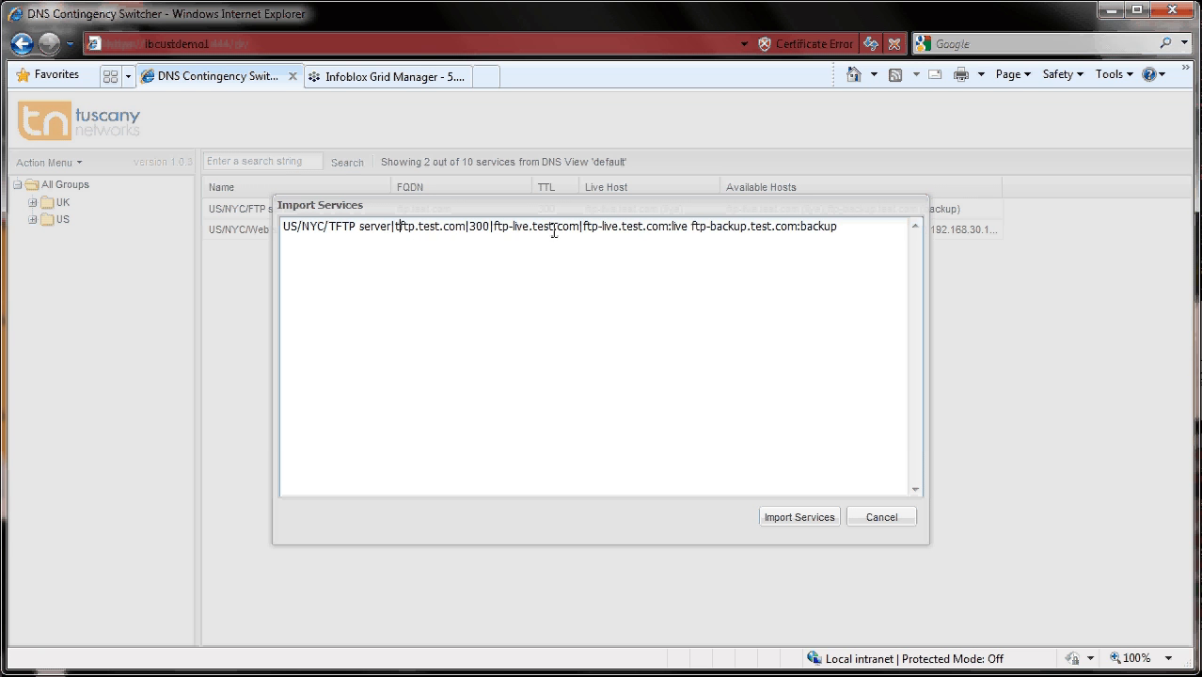
- Paste a second line renamed US/NYC/HTTPS server with FQDN https.test.com and import both services
click(873, 227)
key(Return)
key(ctrl+v)
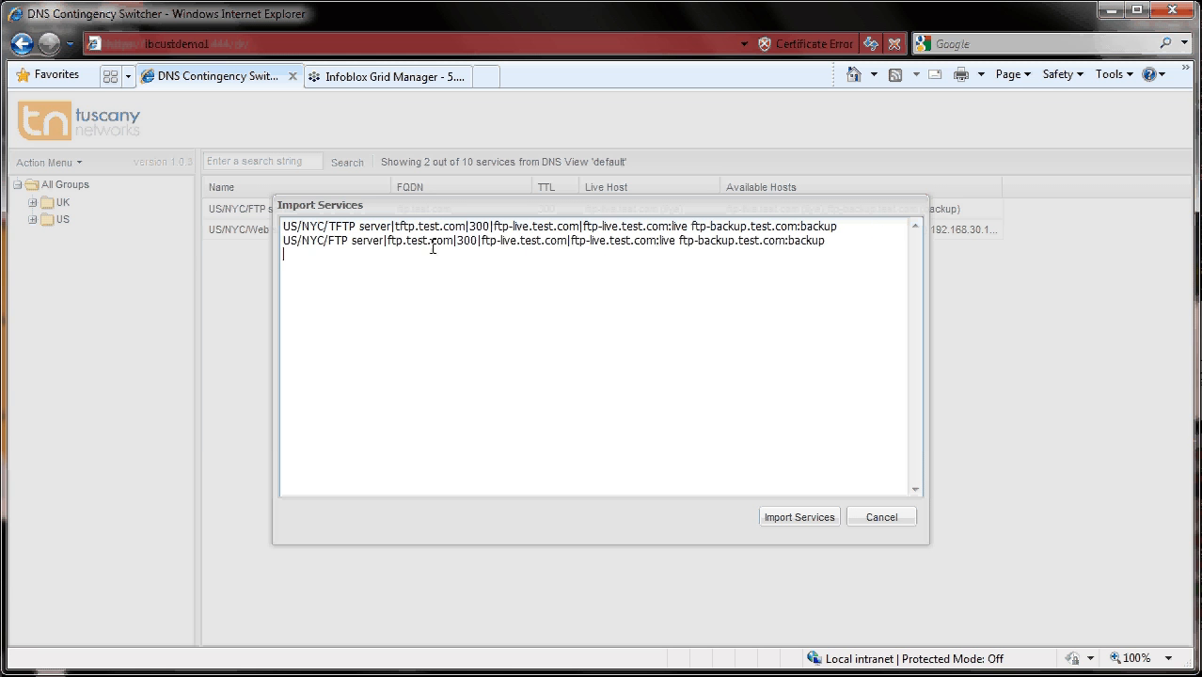
click(346, 241)
key(BackSpace)
key(BackSpace)
key(BackSpace)
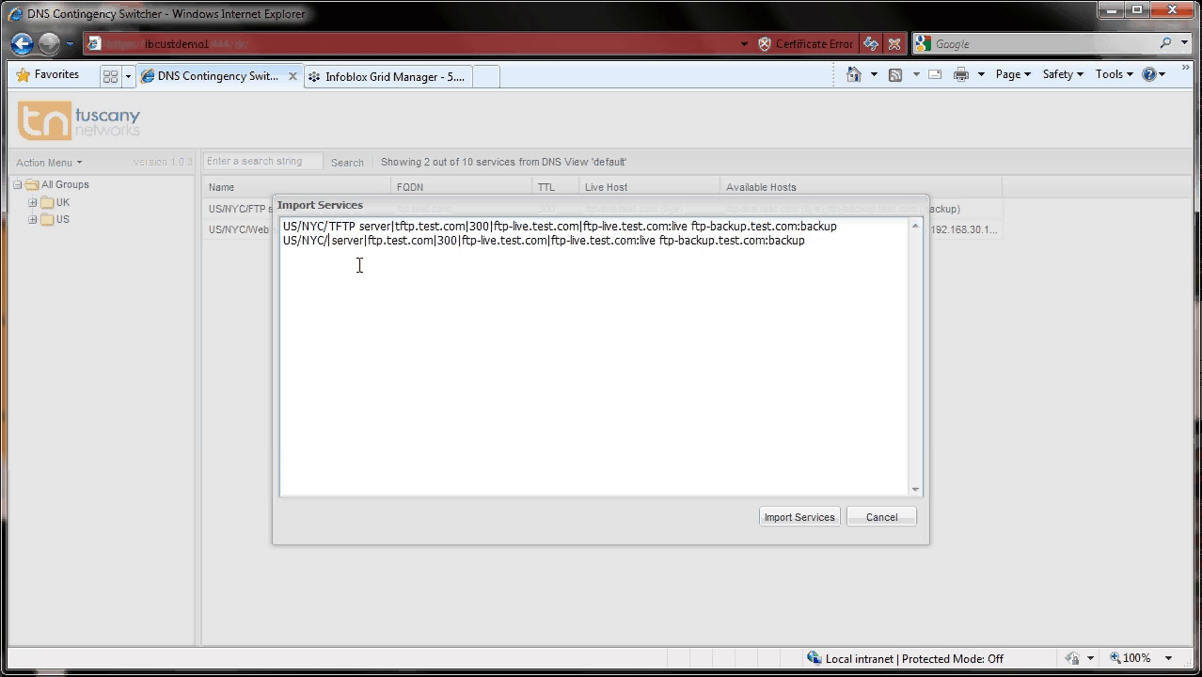
text(HTTPS)
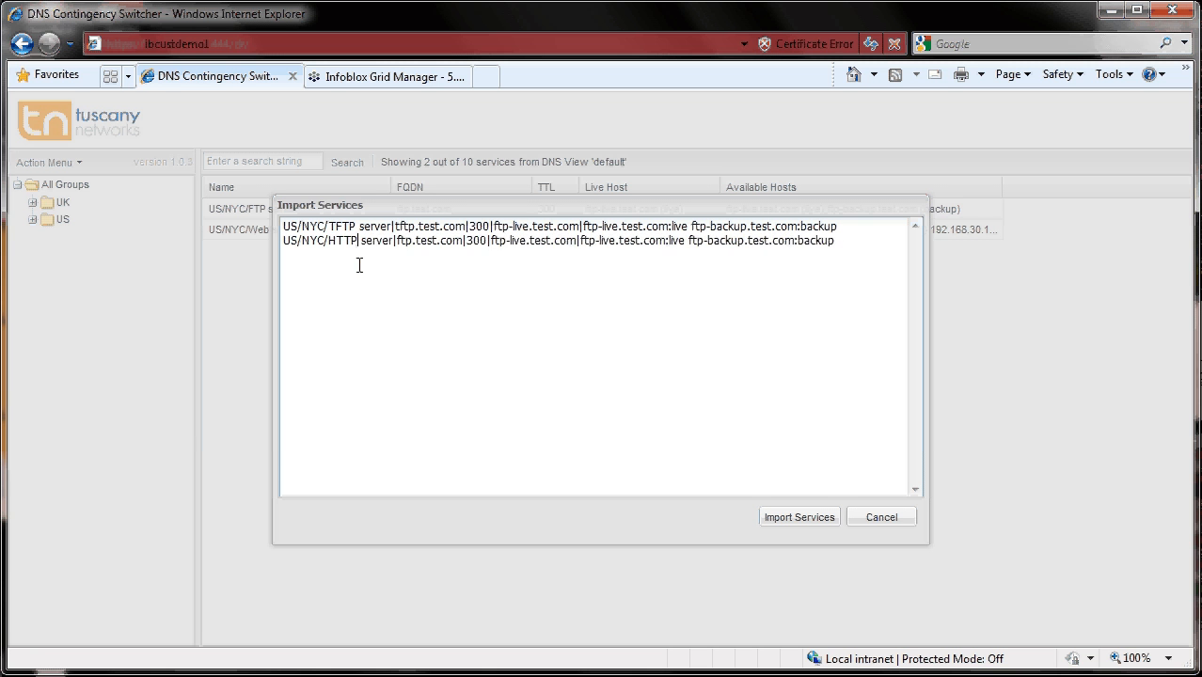
key(Right)
key(Right)
key(Right)
key(Right)
key(Right)
key(Right)
key(Right)
key(Right)
key(Right)
key(Right)
key(Right)
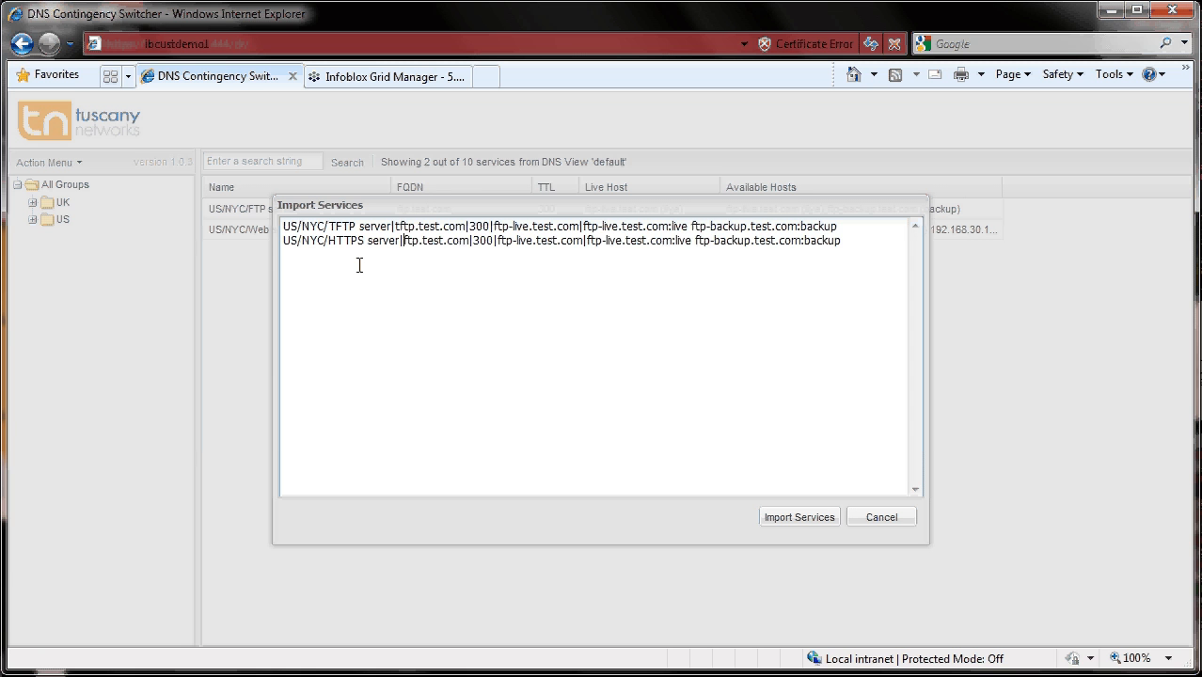
key(BackSpace)
key(BackSpace)
key(BackSpace)
text(https)
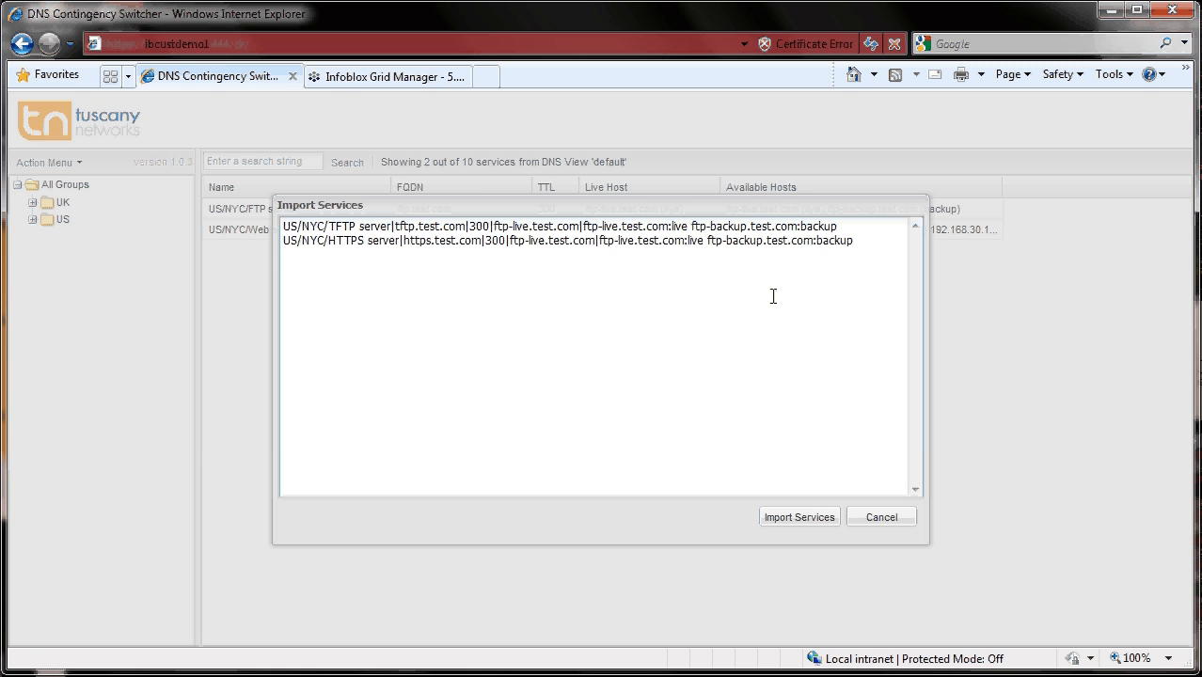
click(800, 518)
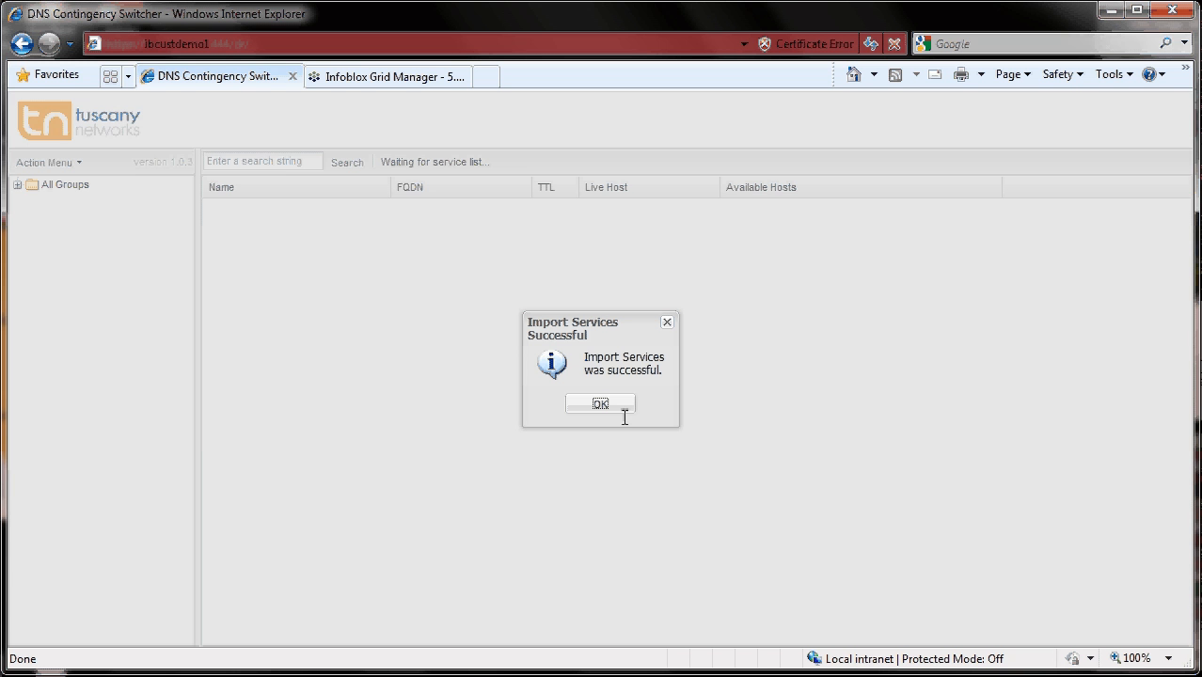
click(621, 406)
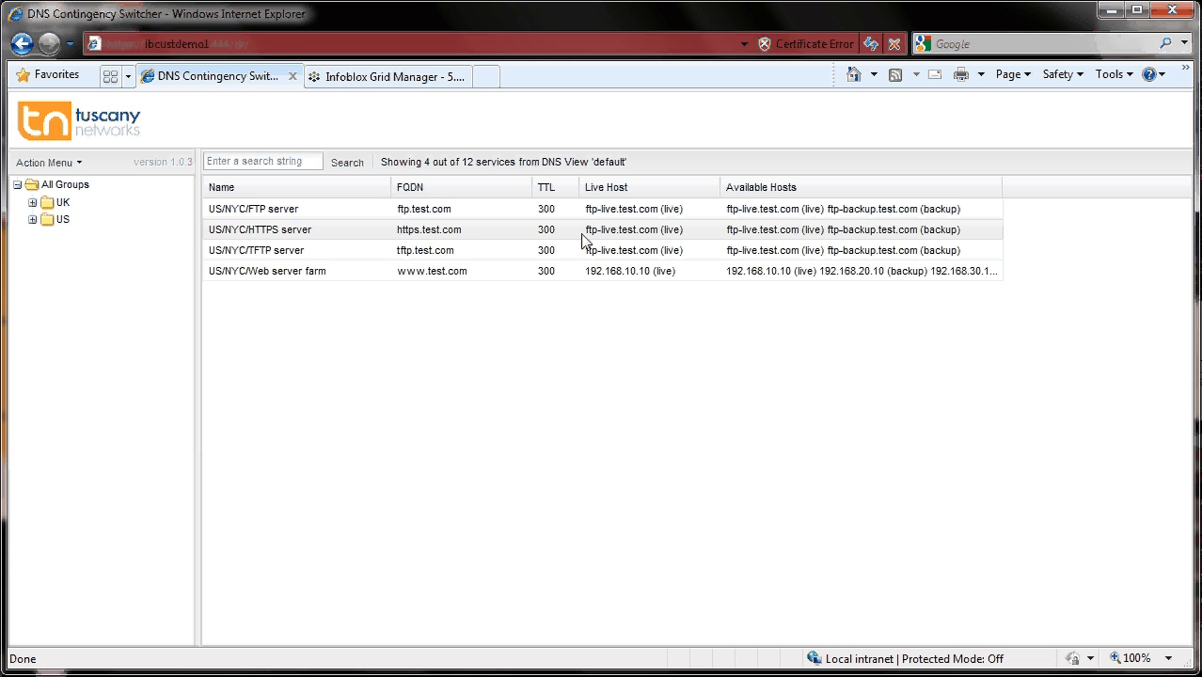
- Refresh the test.com records in Infoblox and inspect the new https and tftp CNAME records
click(395, 76)
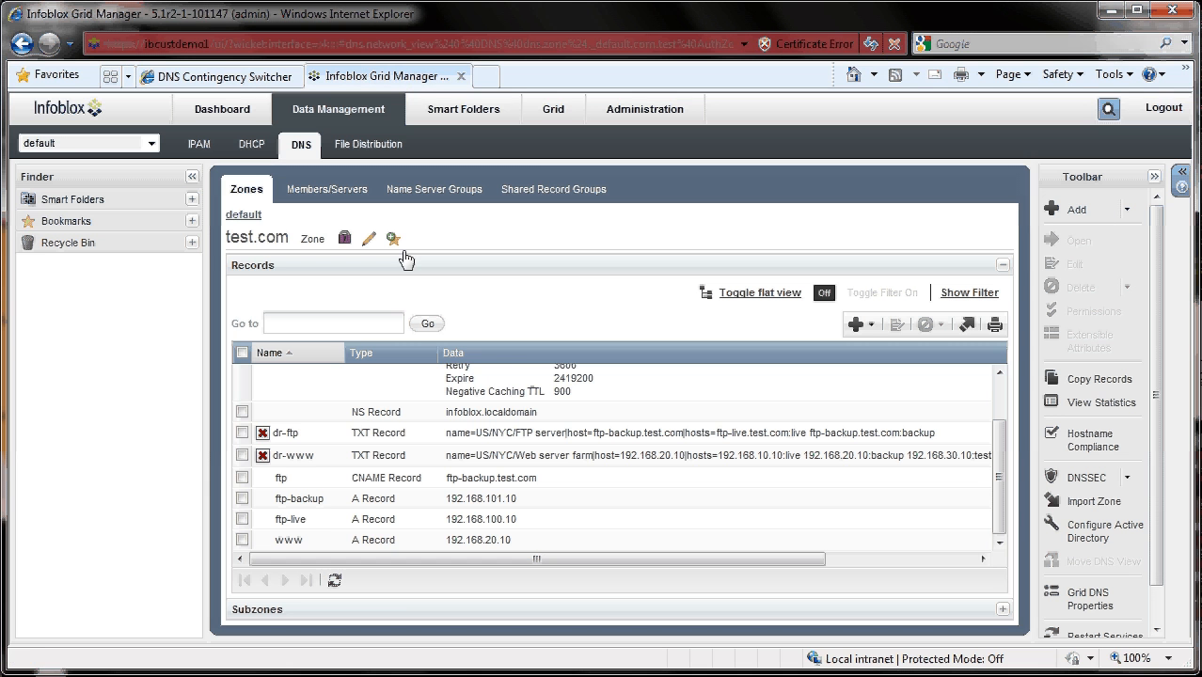
click(335, 580)
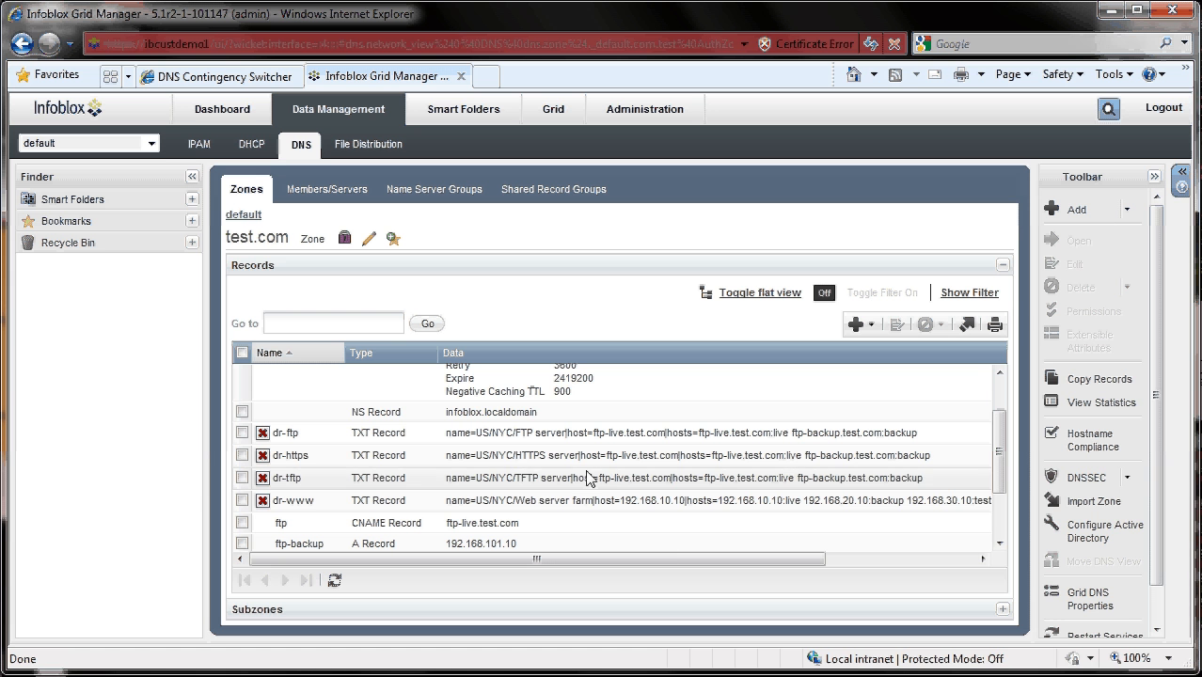
drag(1000, 441, 997, 494)
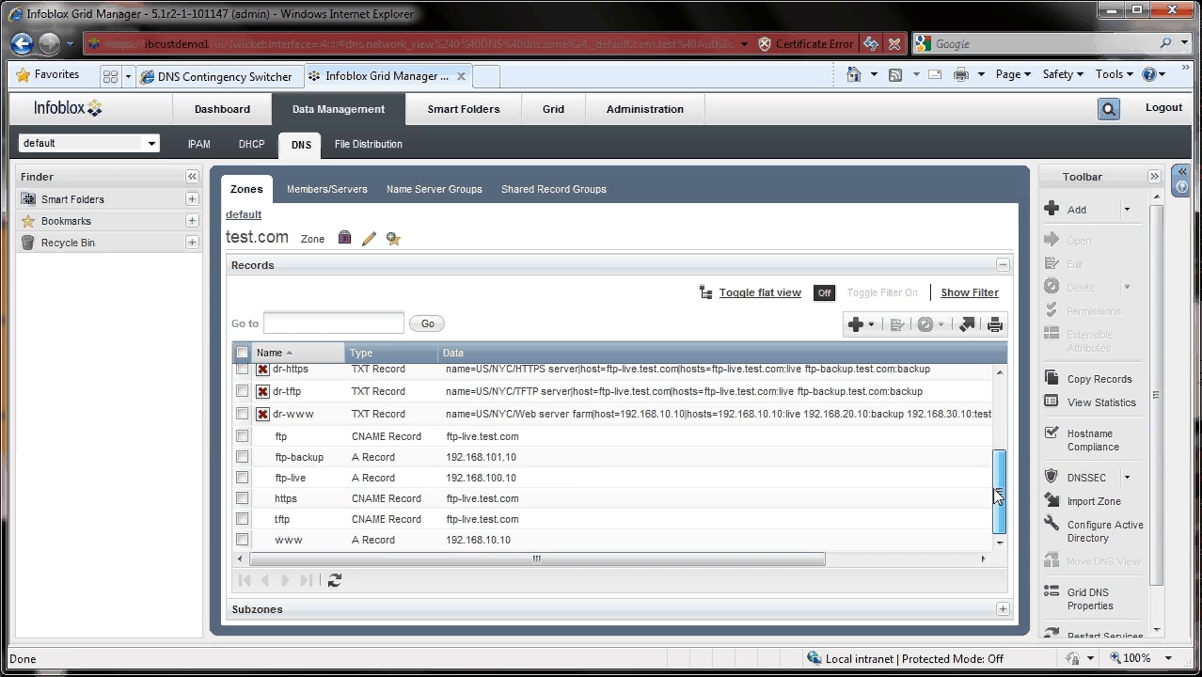
click(315, 503)
click(299, 526)
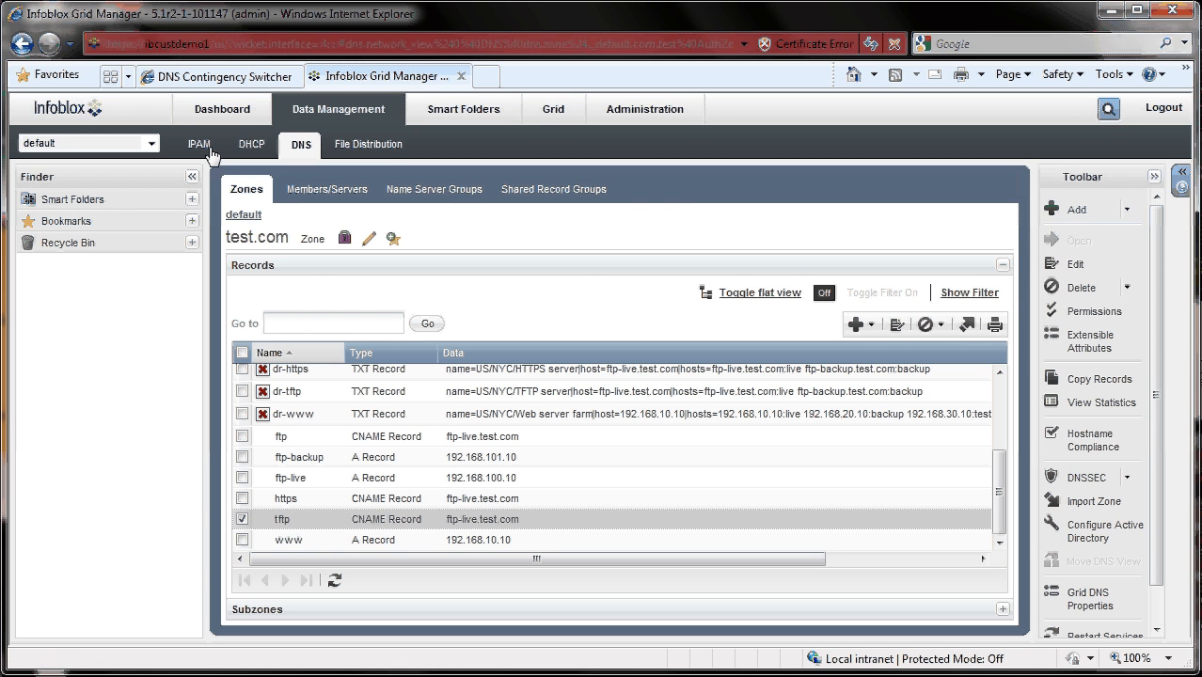
click(217, 77)
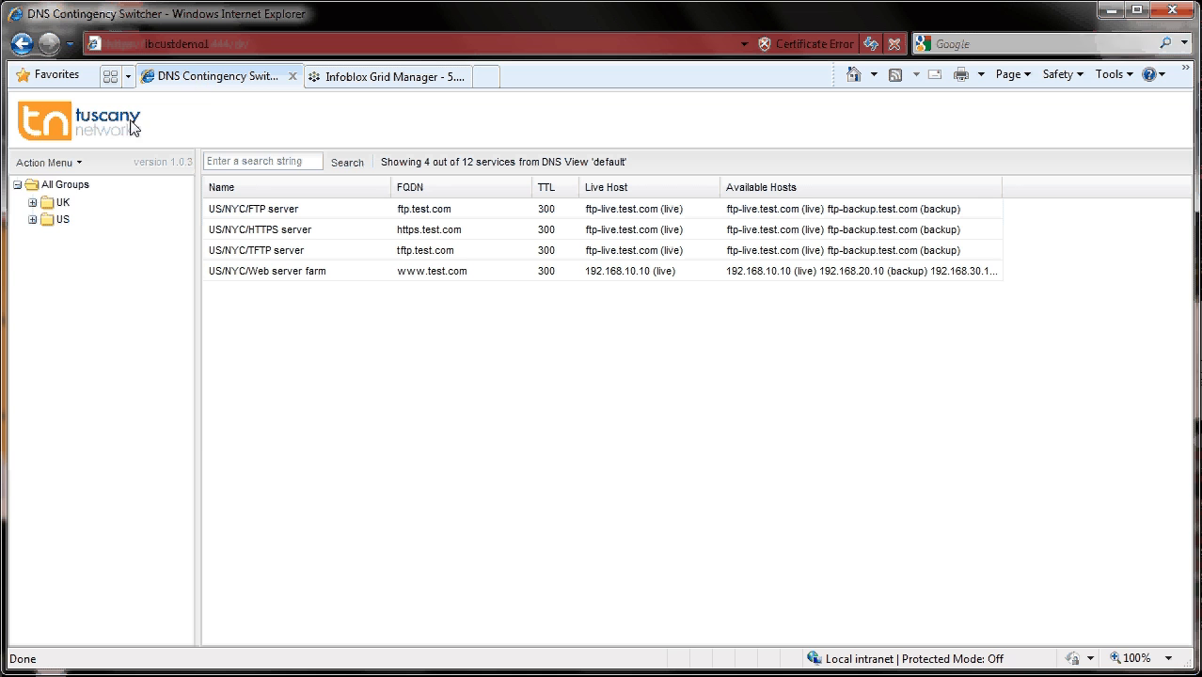
- Open the Audit Log, review its entries by selecting the full log text, and close it
click(55, 163)
mouse_move(87, 211)
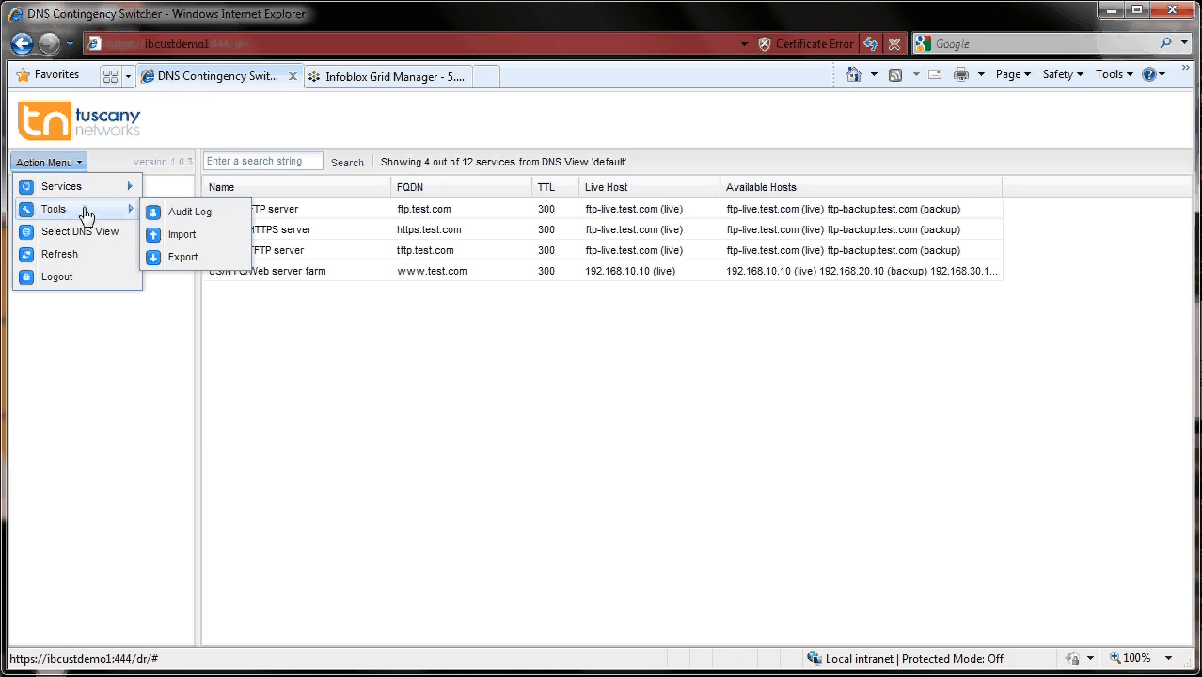
click(189, 213)
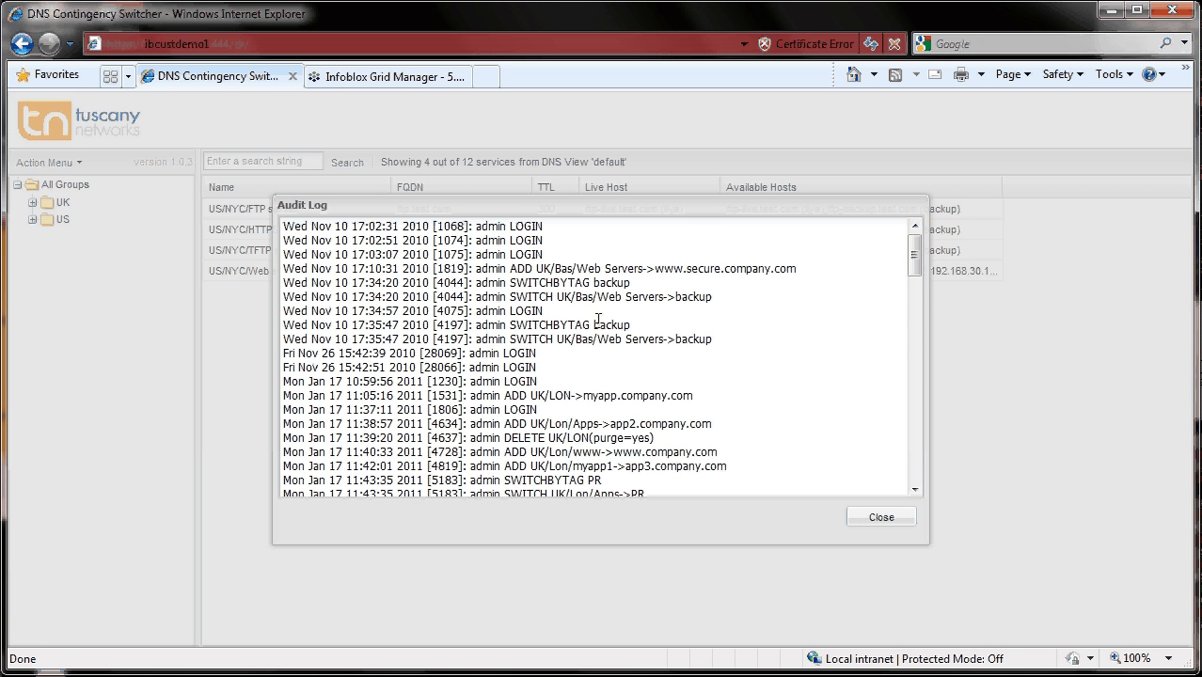
drag(475, 227, 500, 227)
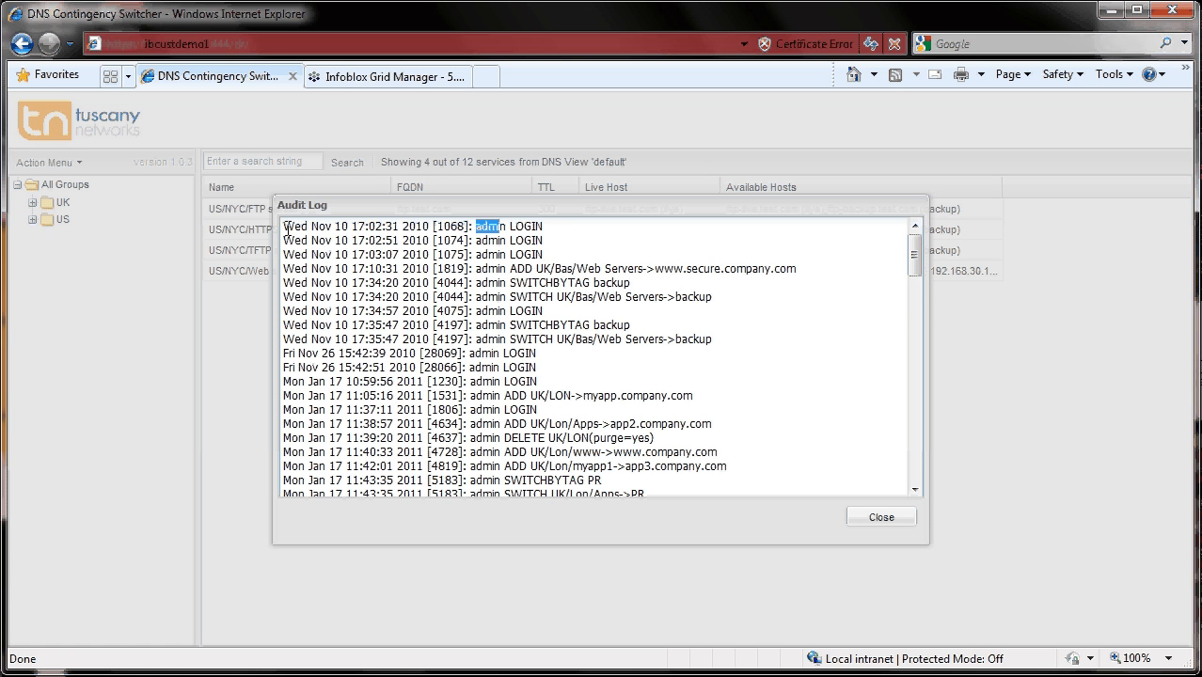
drag(285, 227, 936, 620)
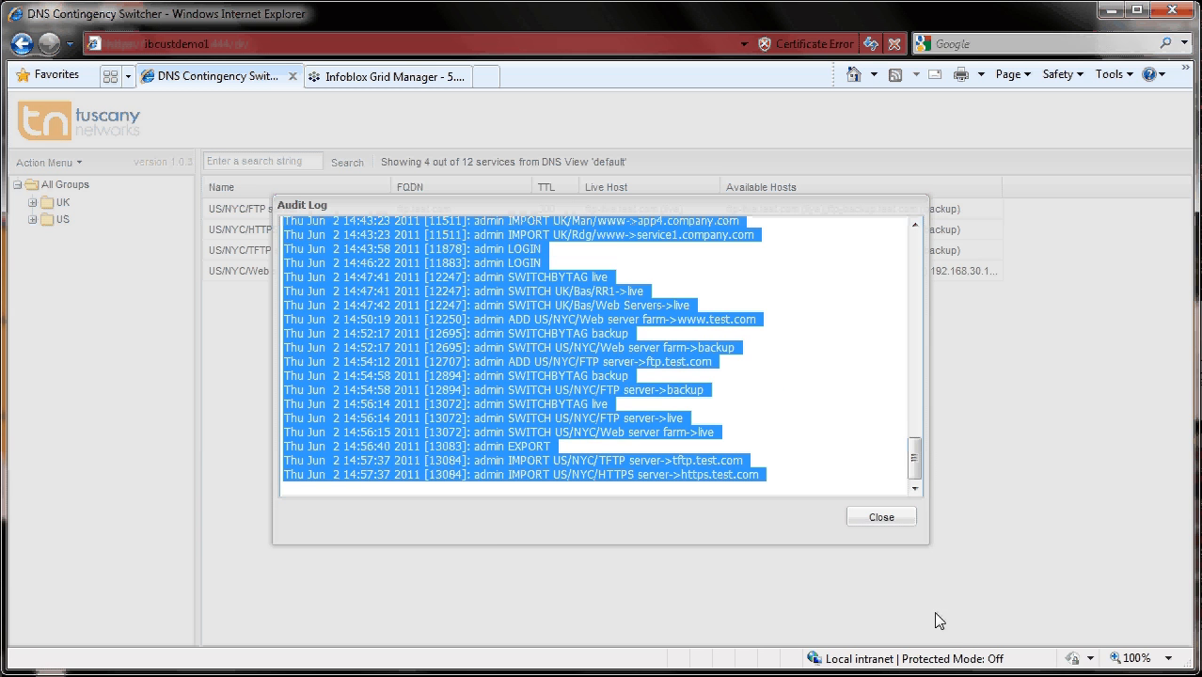
right_click(360, 405)
click(421, 465)
click(875, 517)
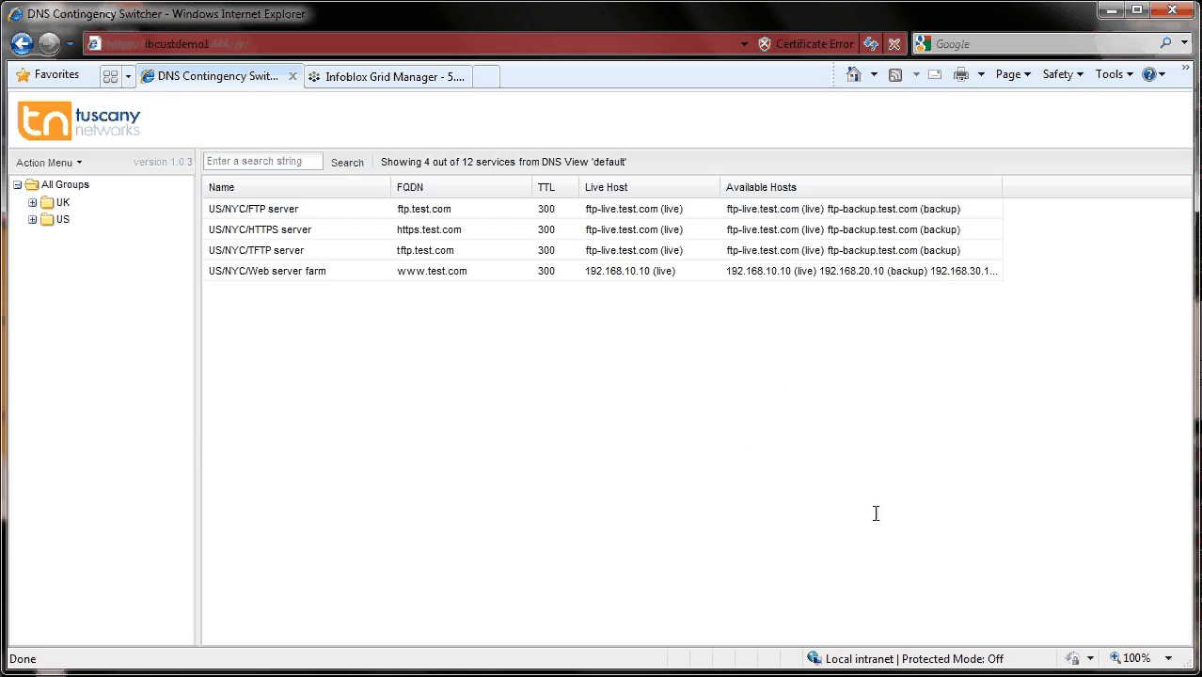
- Log out of the DNS Contingency Switcher
click(47, 162)
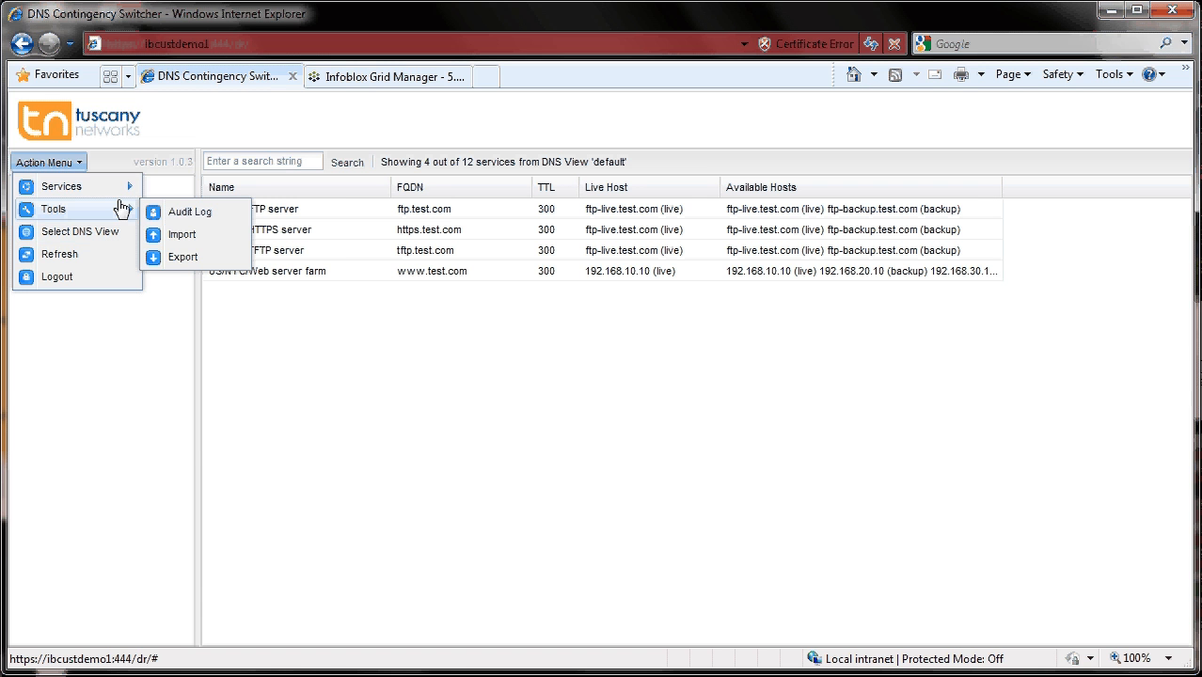
mouse_move(120, 191)
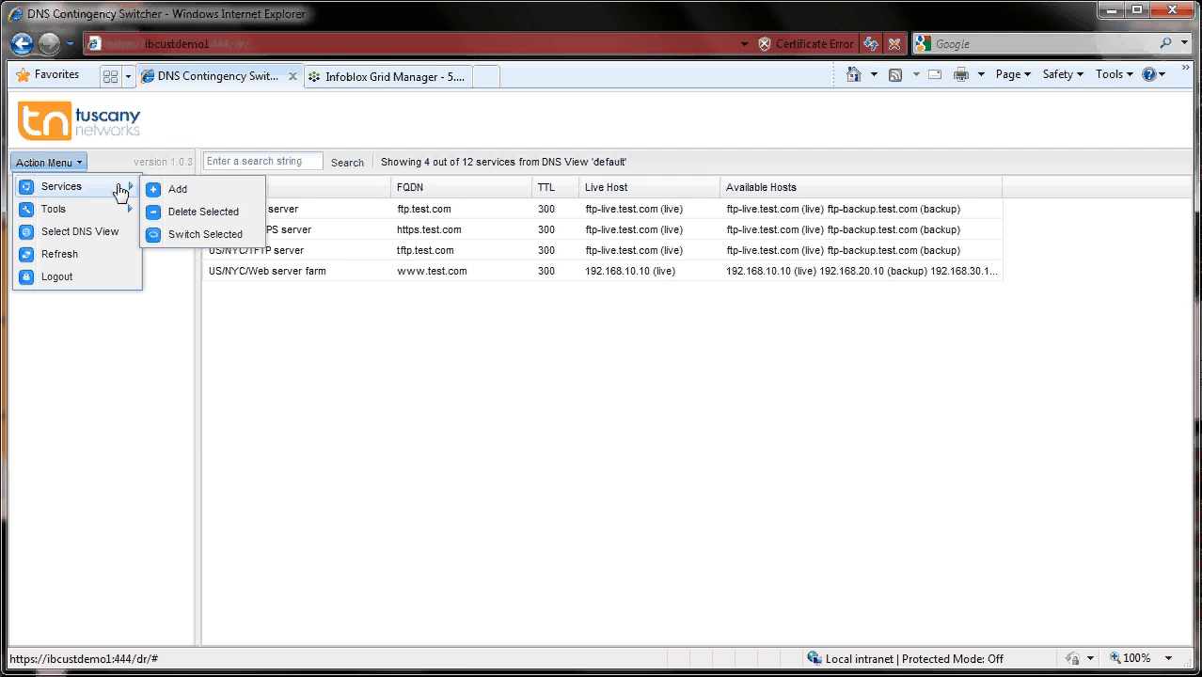
click(61, 277)
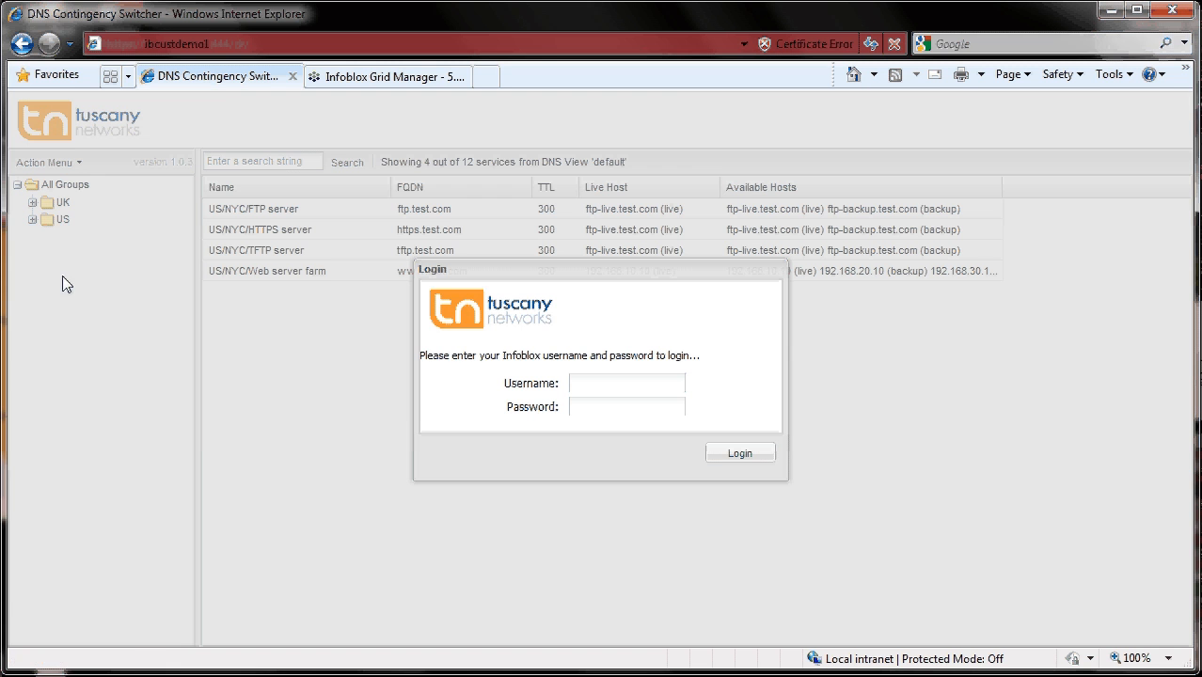